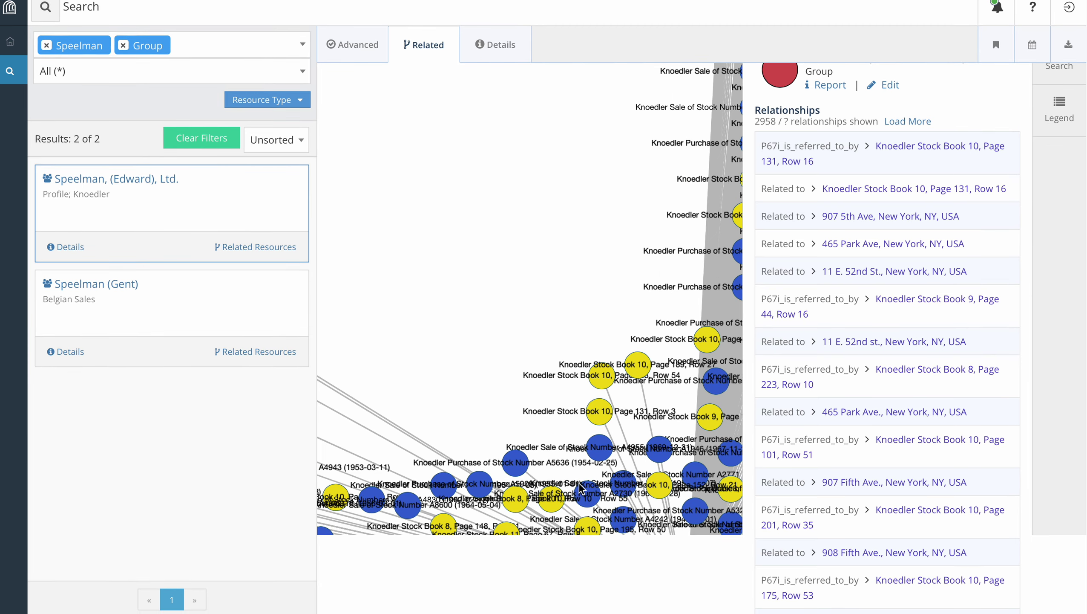
Examine the vertical column of Knoedler stock book, purchase and sale nodes in the related-resources graph at readable label size.
scroll(608, 293, "up", 6)
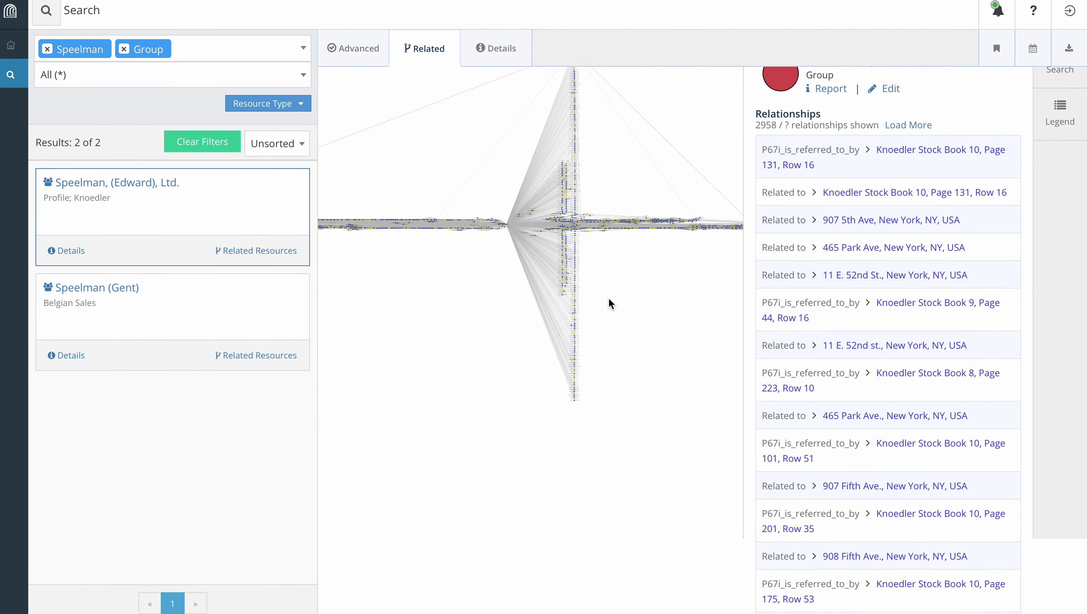
scroll(609, 298, "up", 5)
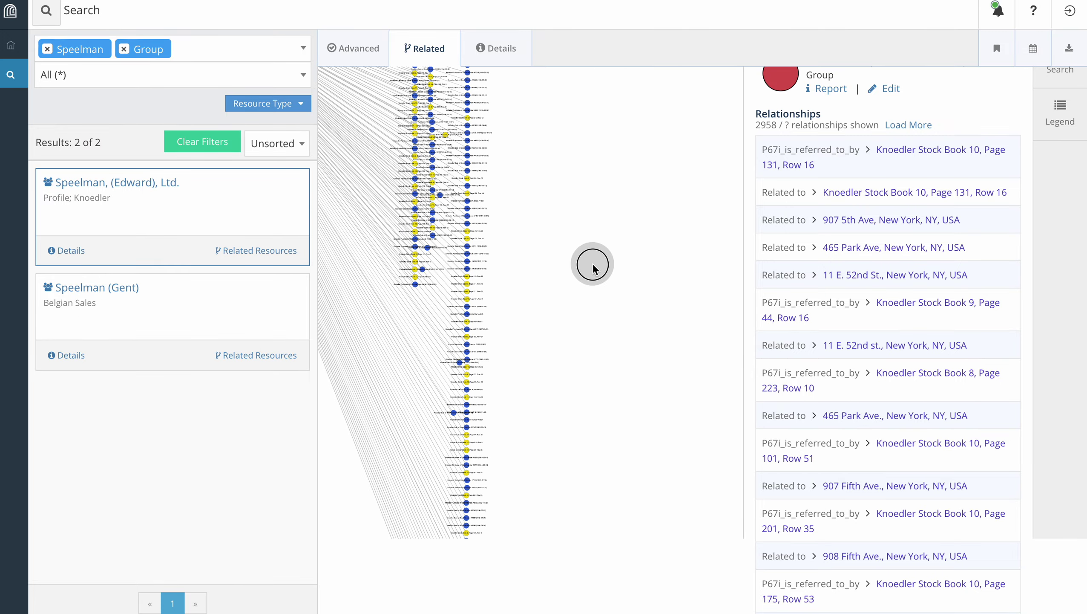
left_click_drag(592, 262, 697, 419)
scroll(696, 419, "up", 5)
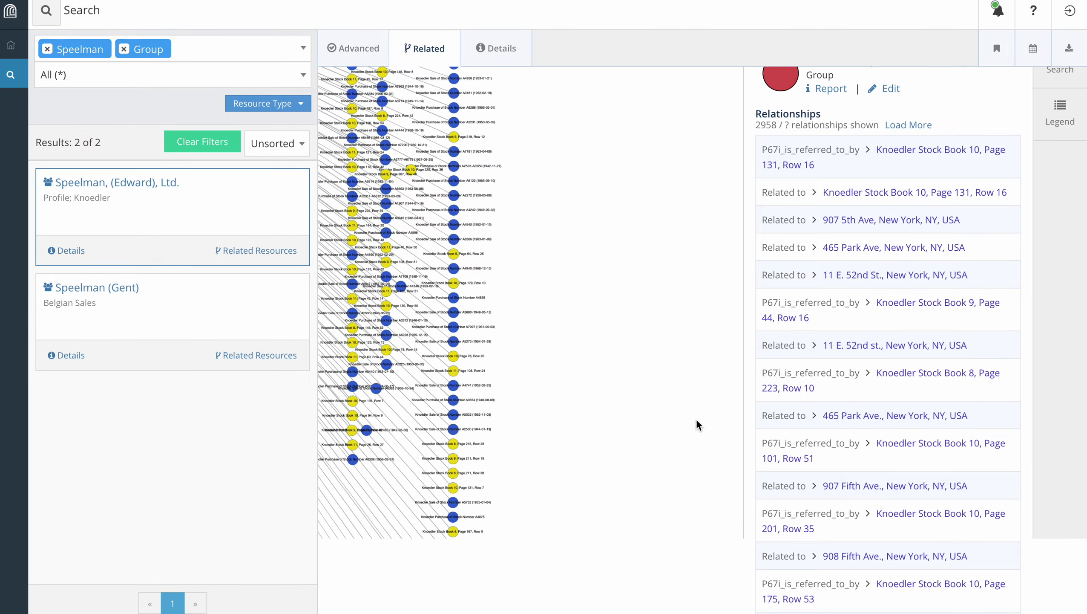
left_click(640, 336)
left_click_drag(640, 335, 712, 531)
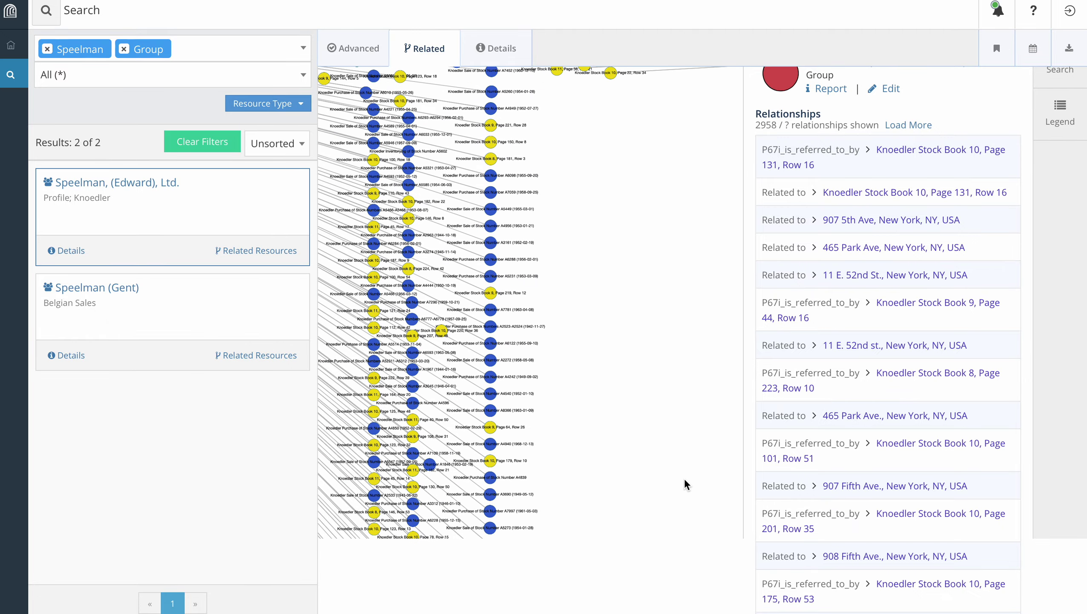
left_click_drag(685, 481, 712, 407)
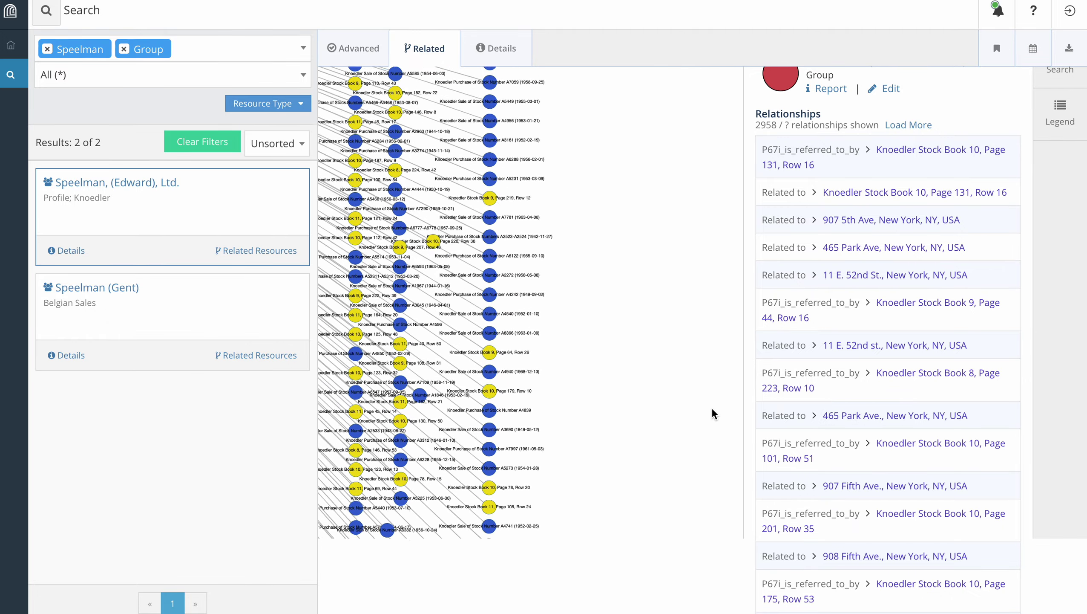
scroll(681, 424, "up", 5)
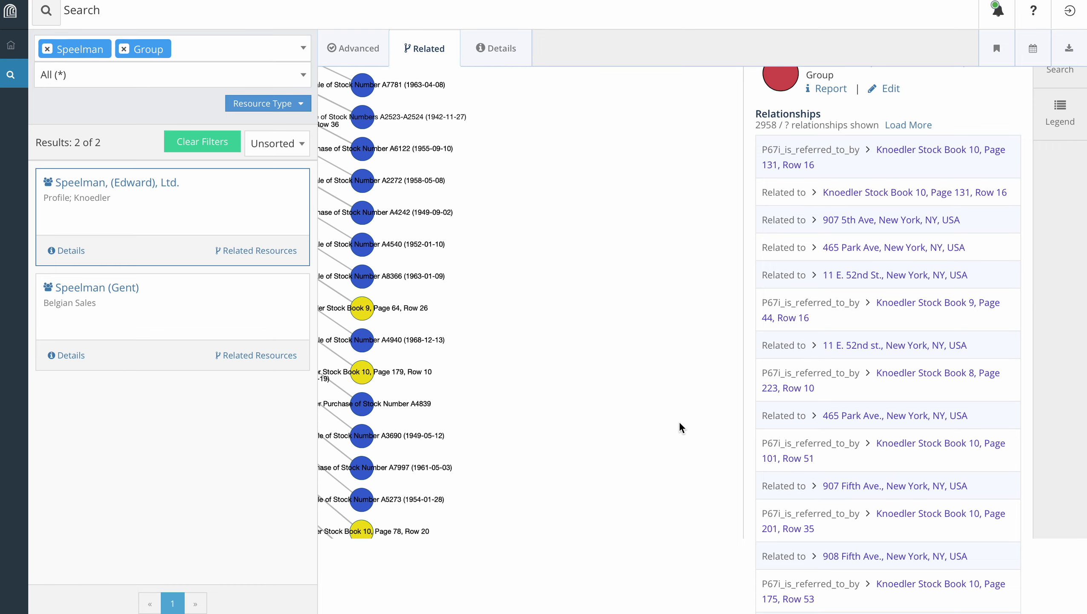
left_click_drag(600, 342, 705, 456)
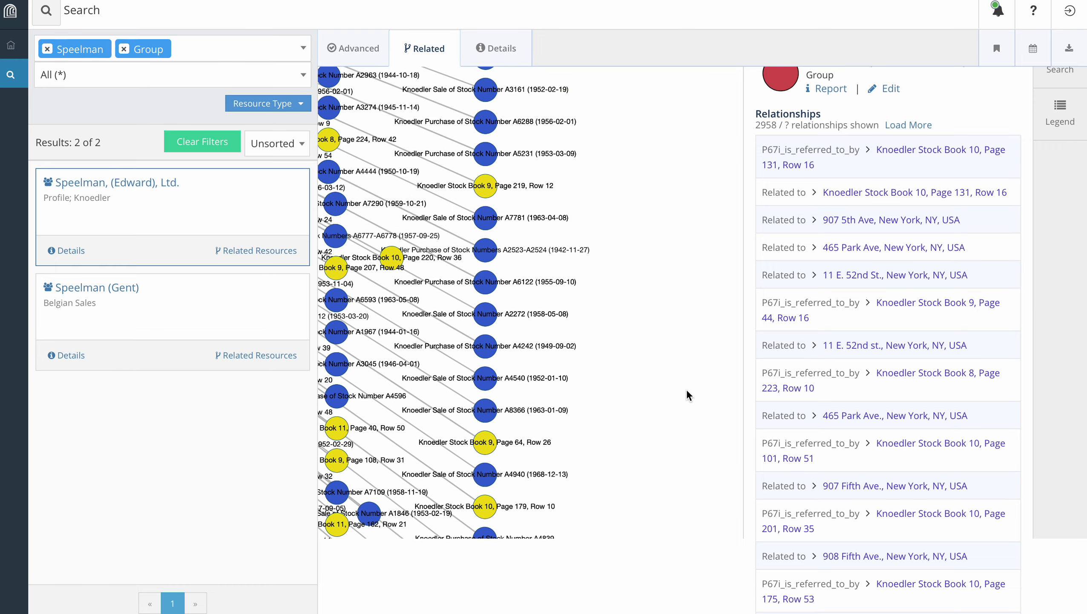
left_click_drag(675, 331, 742, 410)
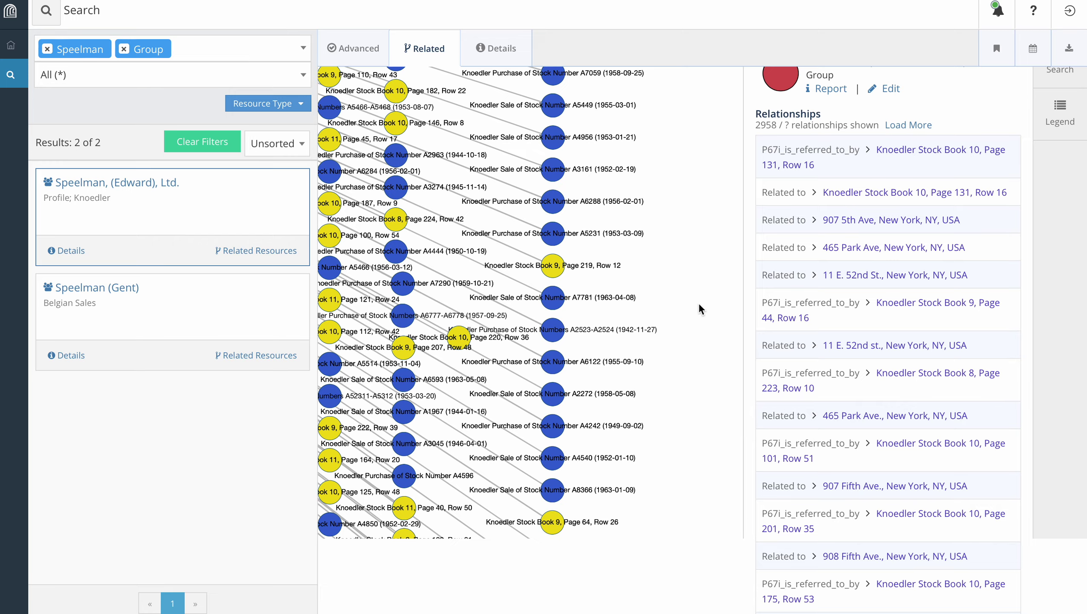
left_click_drag(700, 308, 735, 440)
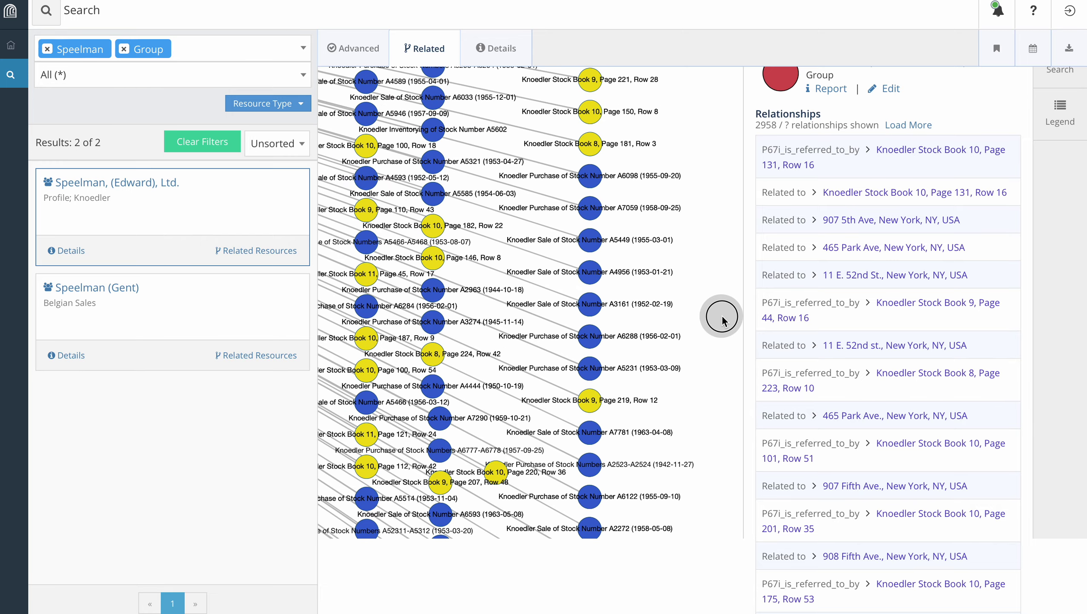
Inspect the graph area around the STAR Knoedler Database, Getty Provenance Index and London nodes.
left_click_drag(722, 318, 730, 529)
left_click_drag(718, 376, 706, 492)
left_click_drag(694, 413, 558, 520)
left_click_drag(631, 527, 489, 562)
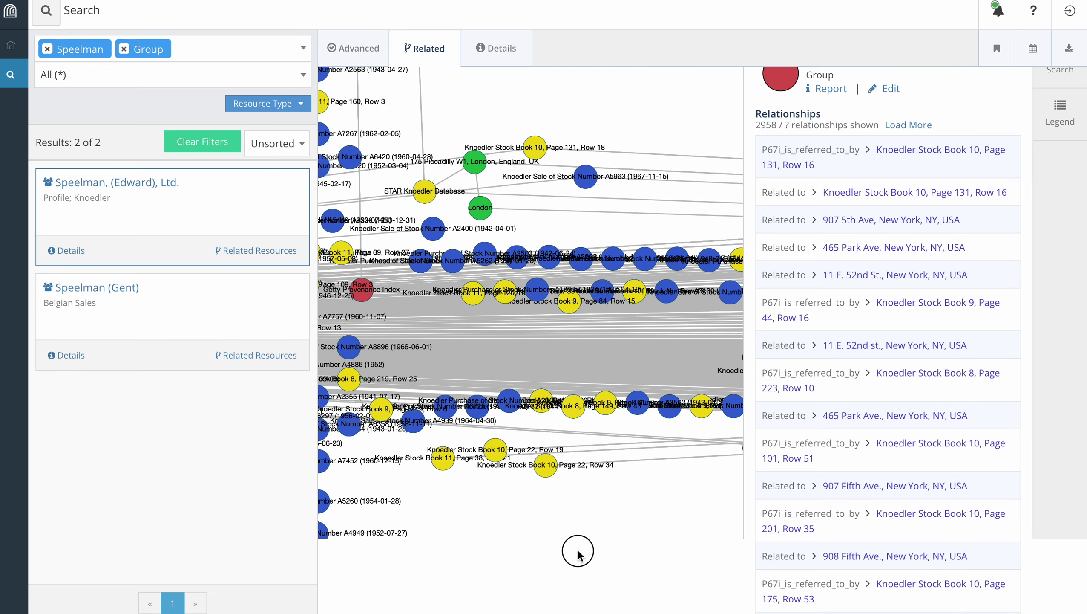
left_click_drag(578, 554, 484, 520)
left_click(534, 545)
Follow the horizontal band of Knoedler stock book and transaction nodes up close to the central Speelman, (Edward), Ltd. node.
scroll(614, 110, "up", 3)
left_click_drag(614, 110, 370, 112)
left_click_drag(565, 135, 292, 104)
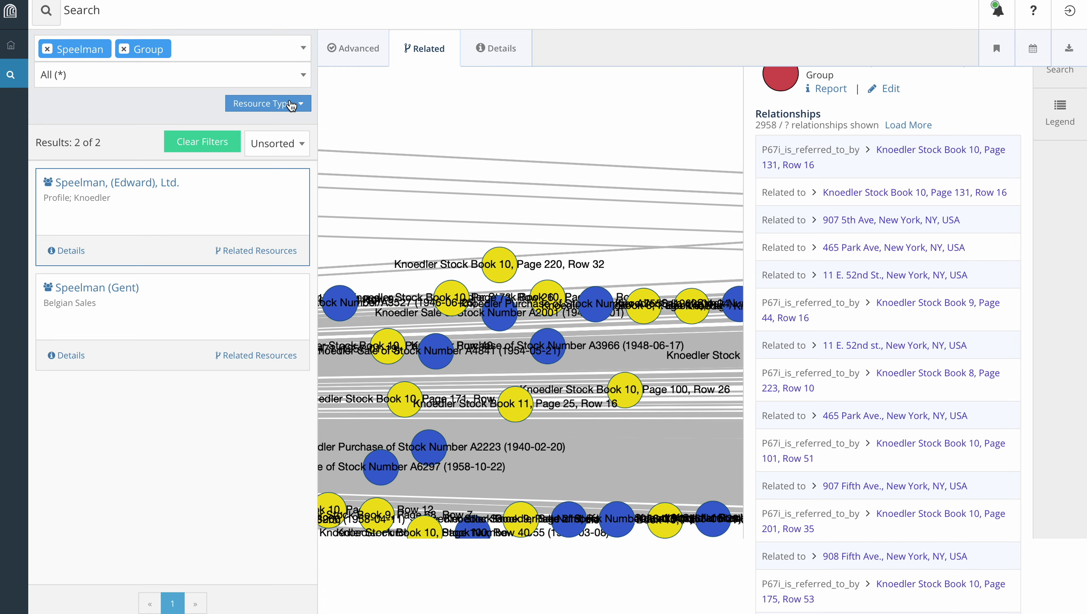
left_click_drag(604, 121, 302, 109)
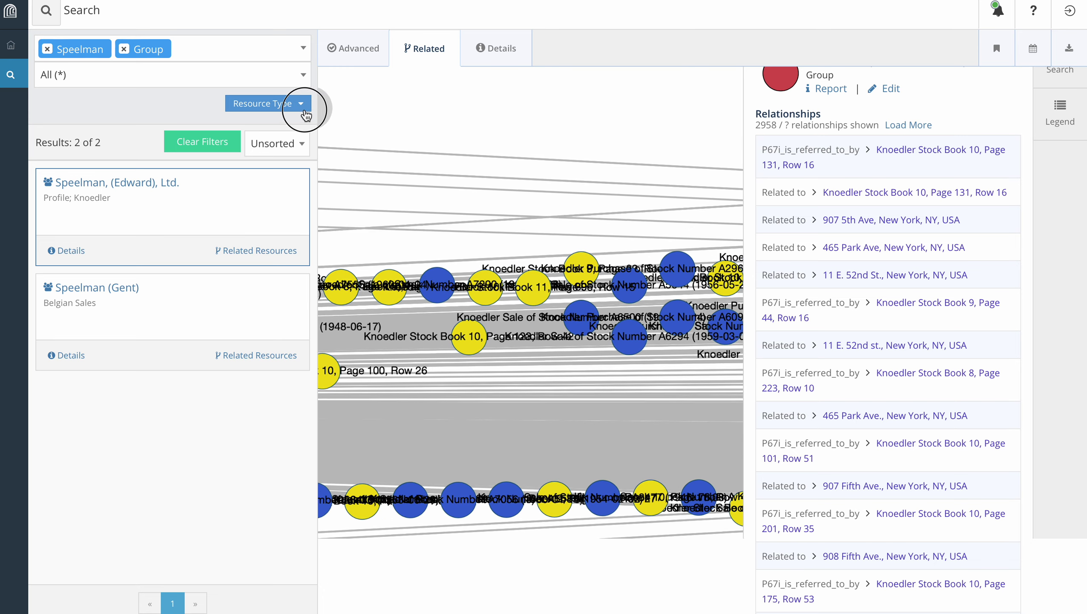
left_click_drag(534, 119, 202, 112)
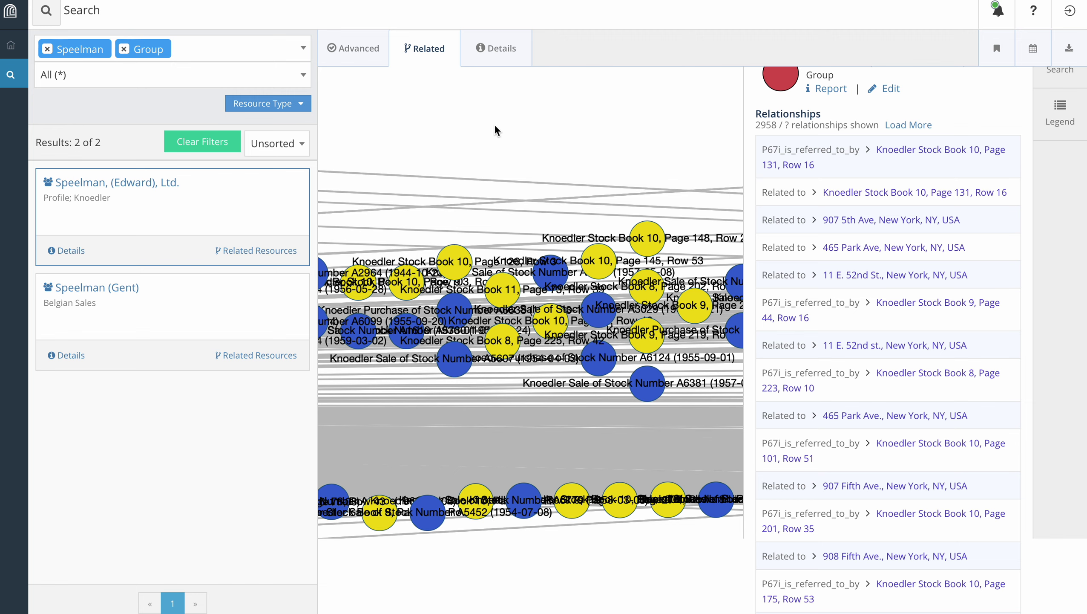
left_click_drag(495, 129, 199, 130)
left_click_drag(528, 123, 256, 114)
left_click_drag(614, 148, 360, 126)
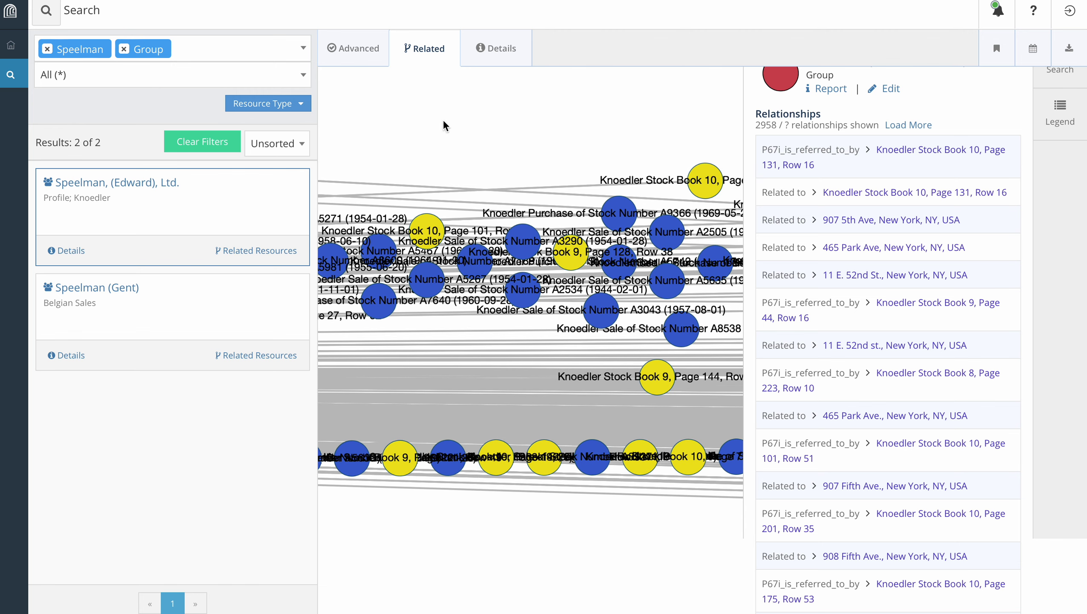
left_click_drag(530, 134, 212, 142)
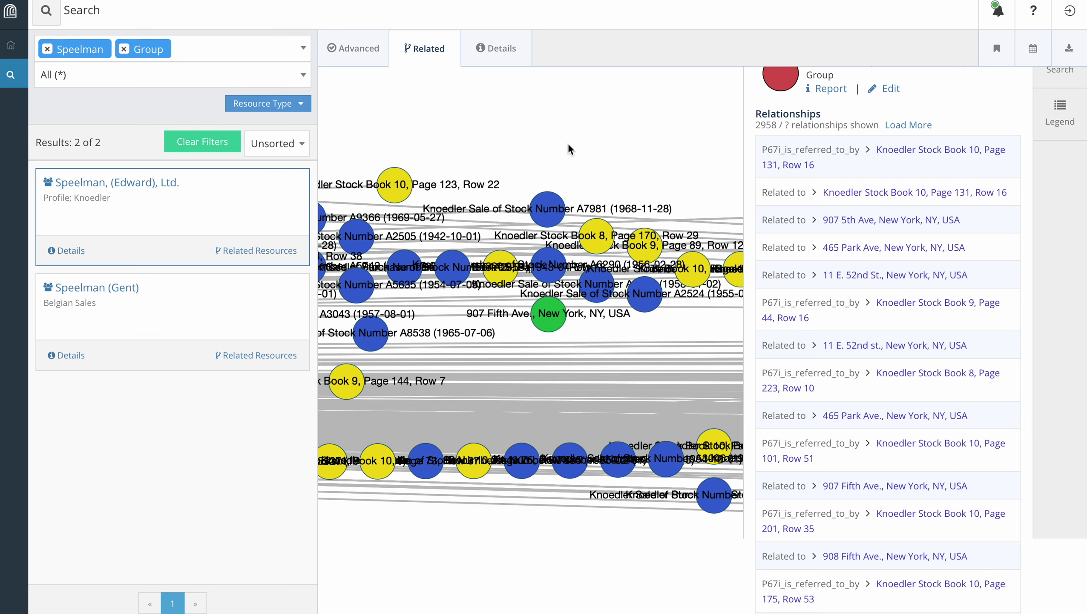
left_click_drag(568, 148, 308, 145)
left_click_drag(564, 136, 320, 196)
left_click_drag(619, 146, 382, 131)
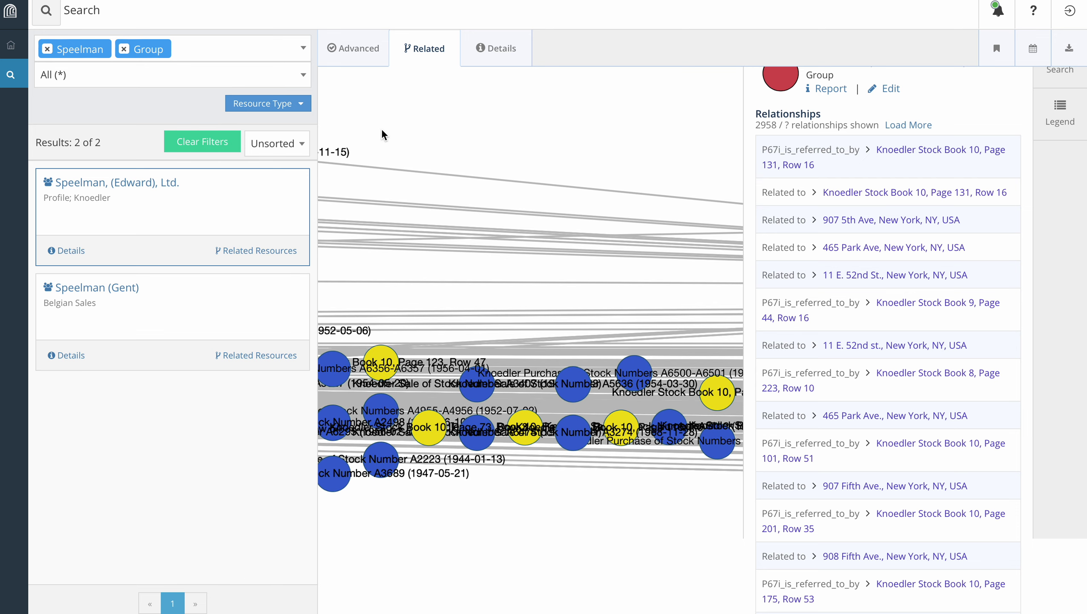
left_click_drag(613, 156, 311, 134)
left_click_drag(573, 165, 352, 139)
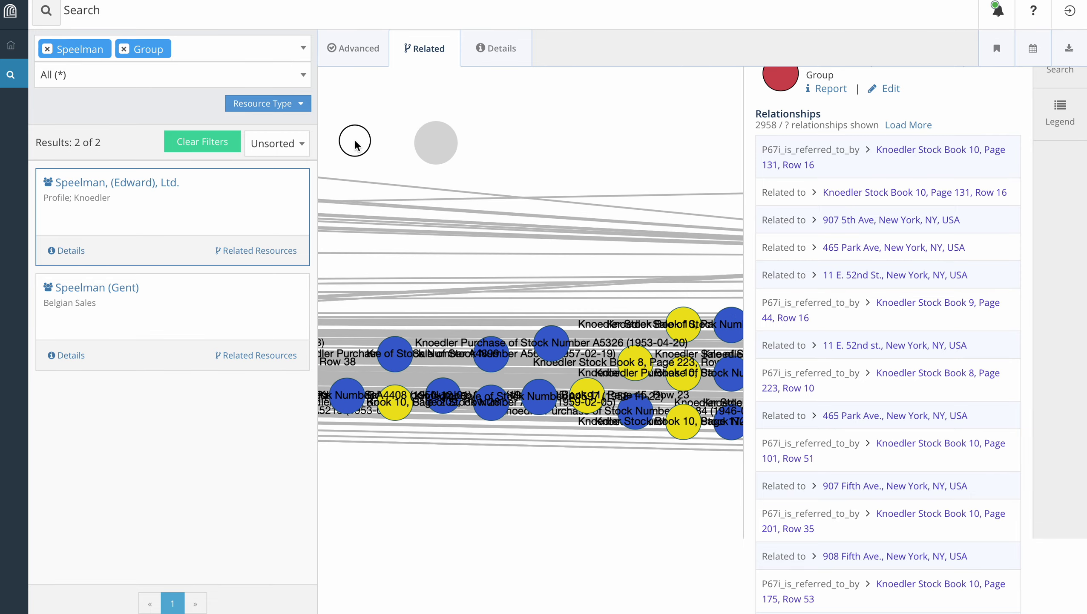
left_click_drag(479, 161, 69, 152)
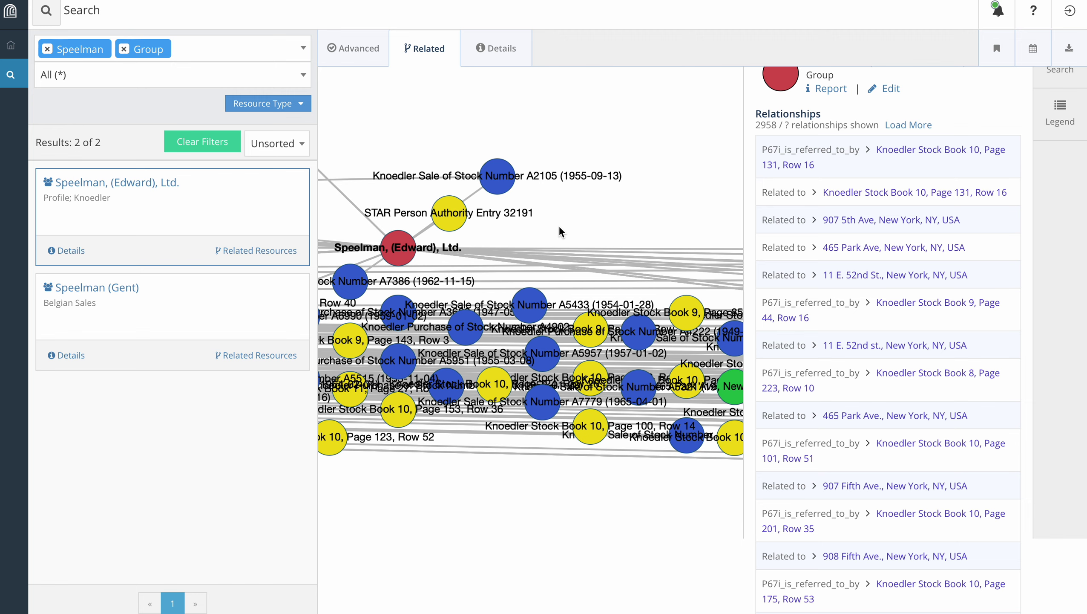
Examine the nodes beyond Speelman, (Edward), Ltd. as far as the STAR Person Authority Database node at the band's end.
left_click_drag(559, 225, 275, 202)
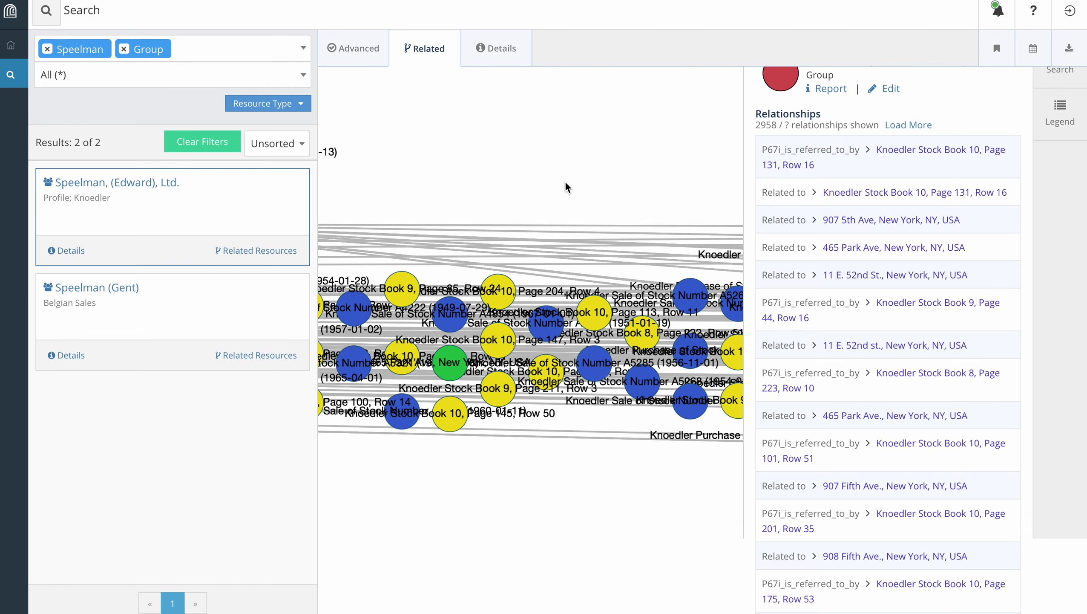
left_click_drag(565, 181, 148, 185)
left_click_drag(458, 192, 185, 141)
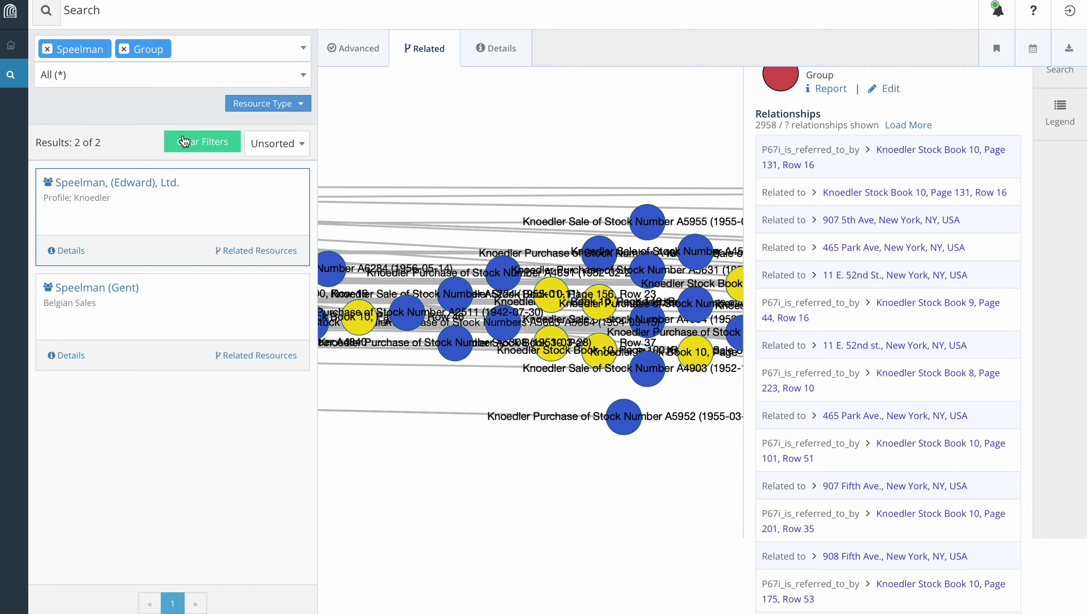
left_click_drag(600, 167, 274, 185)
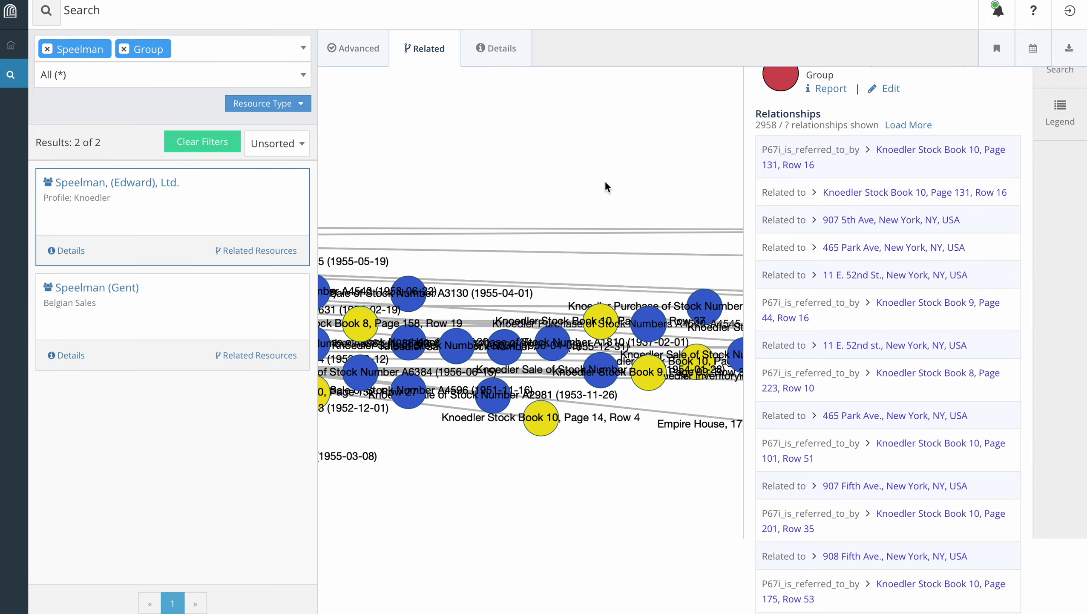
left_click_drag(607, 187, 379, 180)
left_click_drag(650, 175, 413, 165)
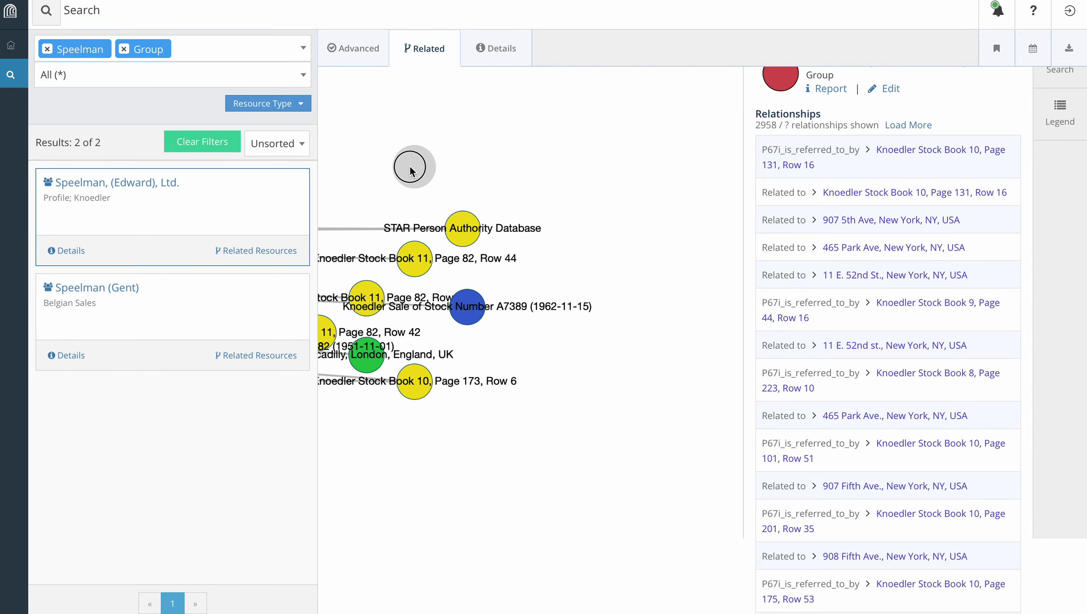
Trace the band back from its far end to the central Speelman, (Edward), Ltd. node.
left_click_drag(574, 210, 648, 270)
left_click_drag(432, 192, 736, 213)
left_click_drag(599, 218, 899, 226)
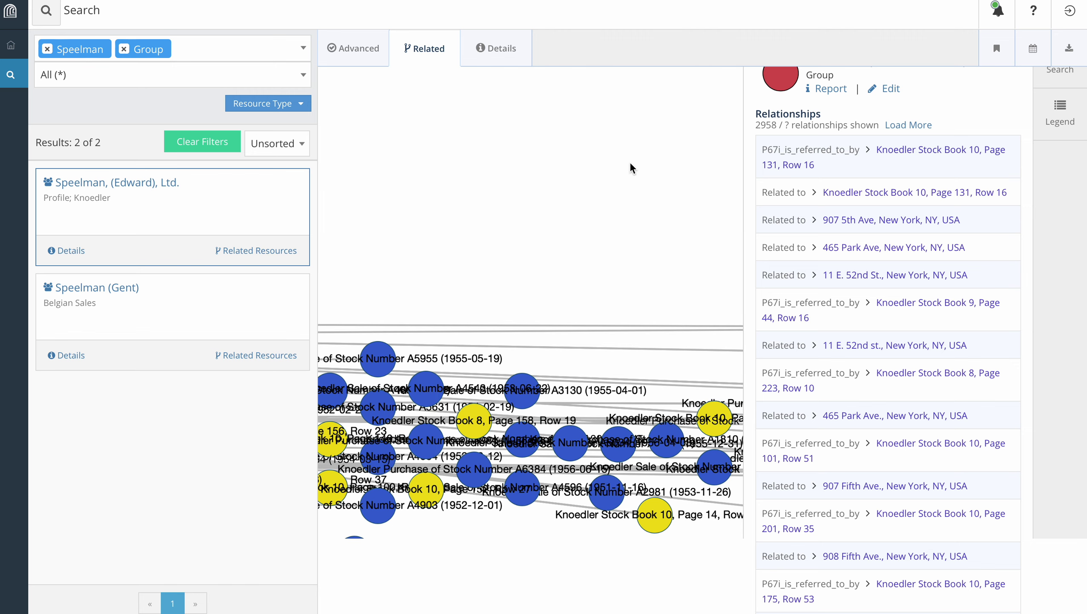
left_click_drag(559, 198, 849, 161)
left_click_drag(480, 159, 776, 150)
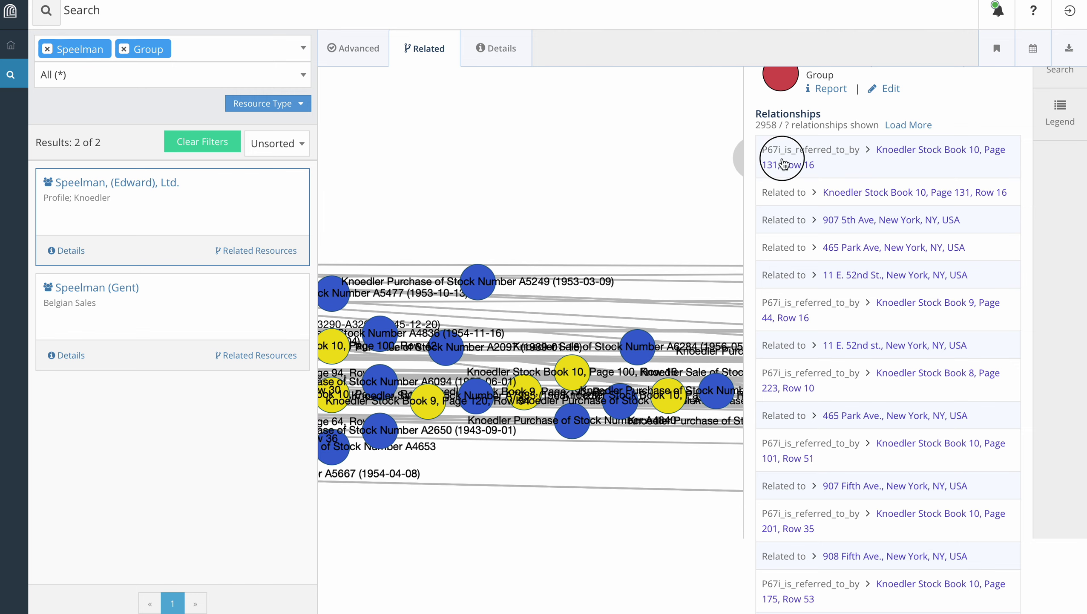
left_click_drag(504, 188, 864, 171)
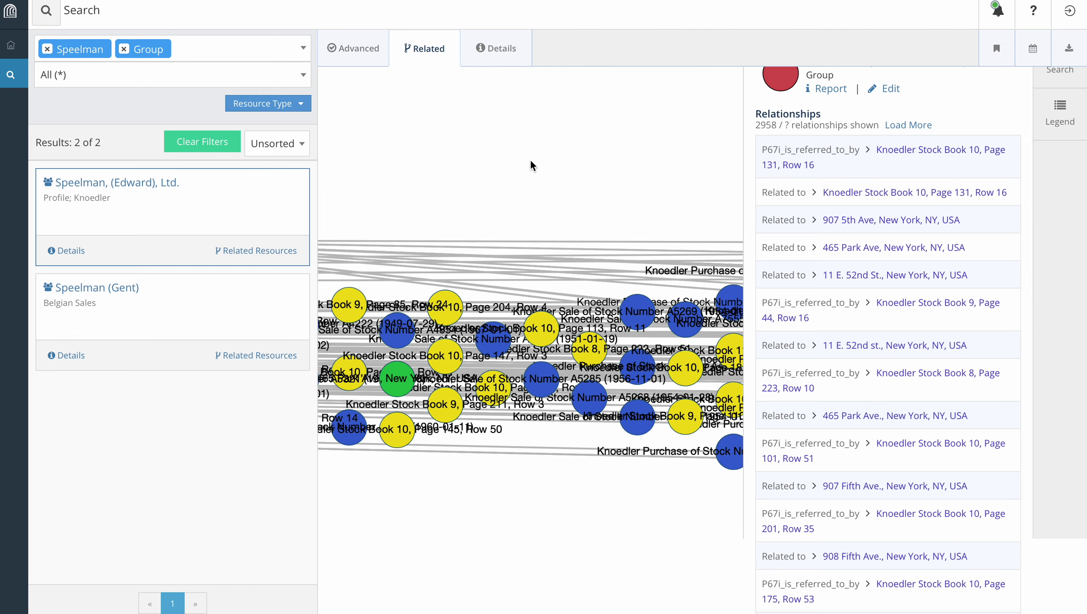
left_click_drag(533, 166, 845, 146)
left_click_drag(591, 198, 861, 195)
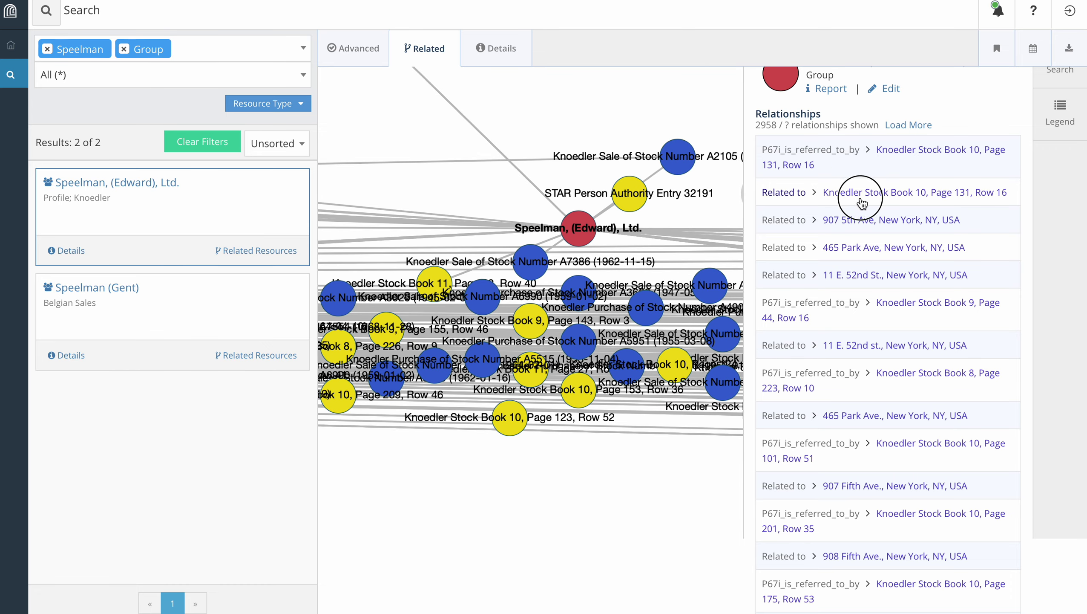
Review the nodes from Speelman, (Edward), Ltd. back to the STAR Knoedler Database and Getty Provenance Index cluster.
left_click_drag(479, 151, 758, 165)
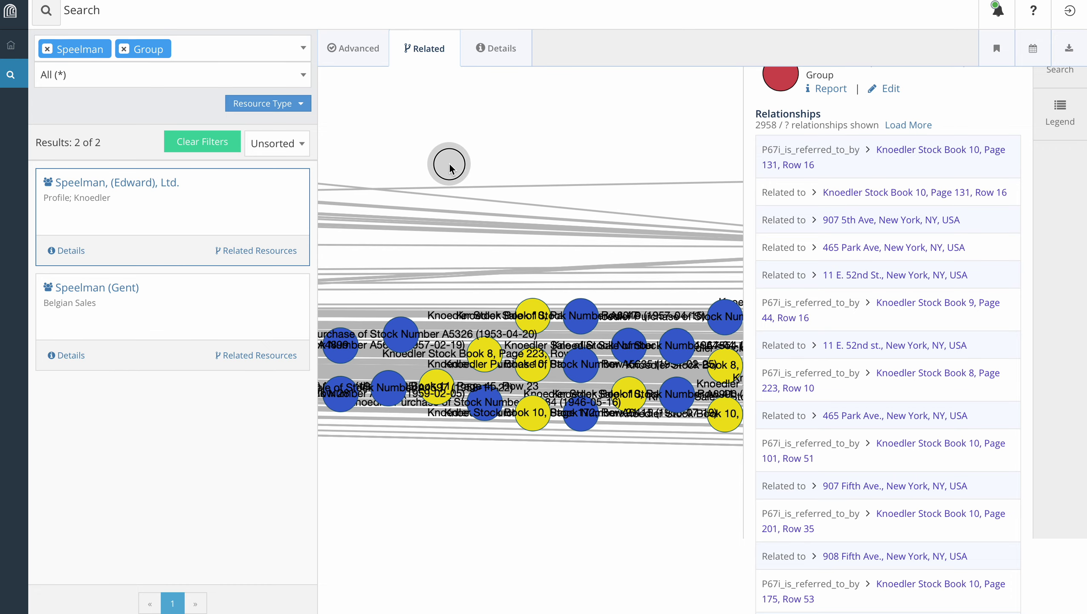
left_click_drag(449, 168, 794, 171)
left_click_drag(534, 129, 799, 199)
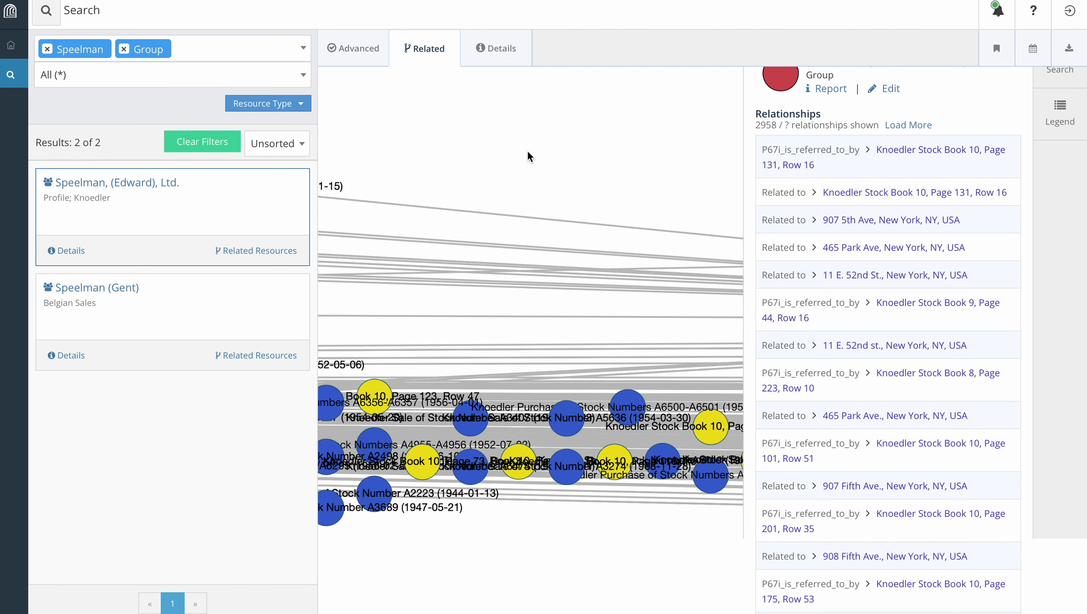
left_click_drag(529, 156, 818, 194)
left_click_drag(470, 165, 738, 168)
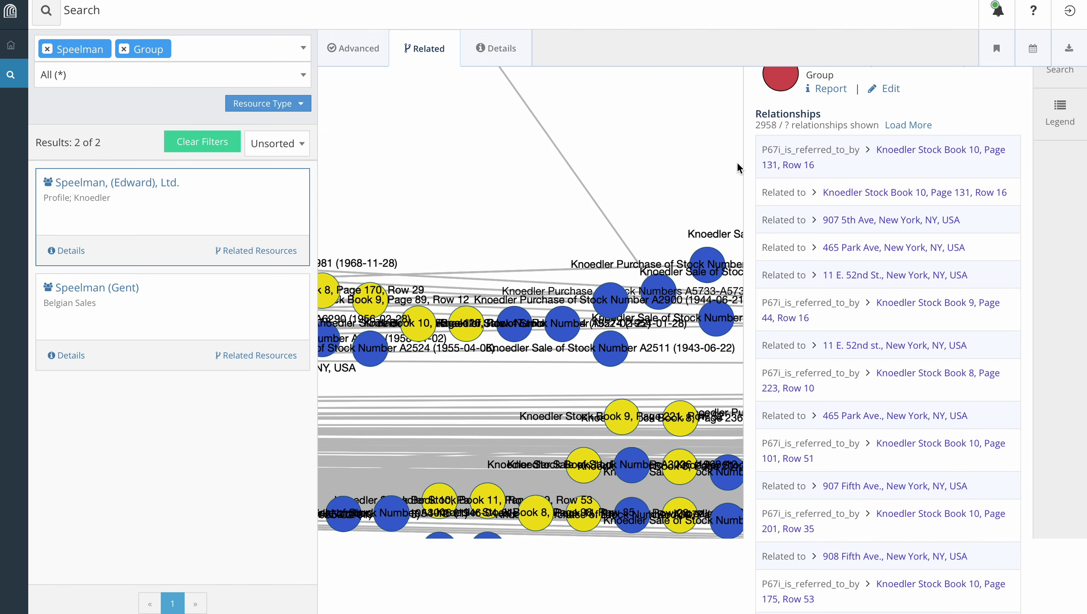
left_click_drag(447, 168, 732, 156)
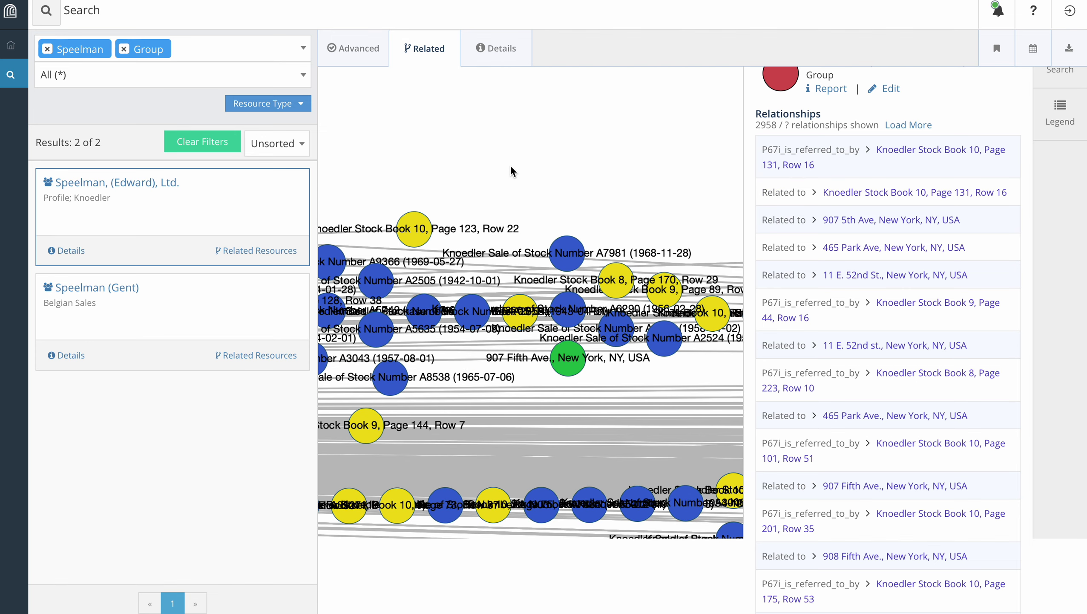
left_click_drag(510, 172, 740, 150)
left_click_drag(542, 148, 778, 136)
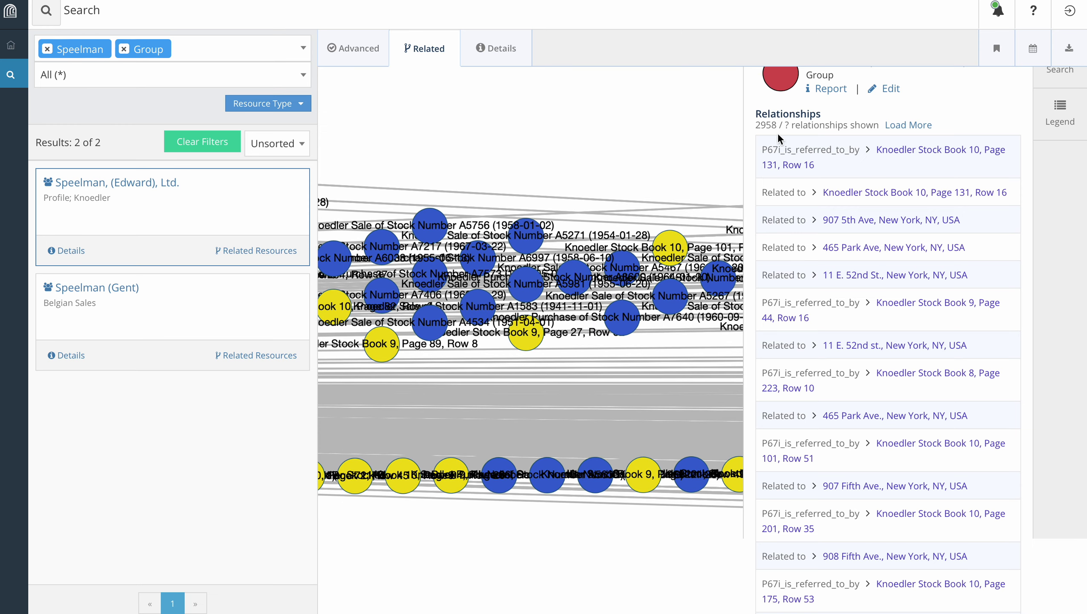
left_click_drag(540, 158, 803, 150)
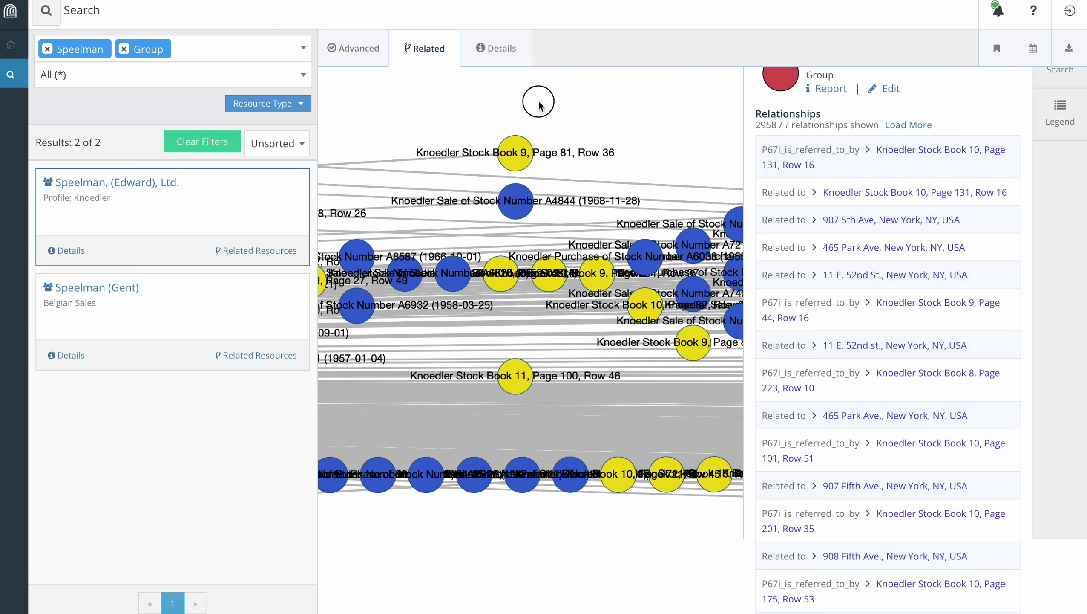
left_click_drag(539, 106, 812, 111)
left_click_drag(494, 111, 818, 110)
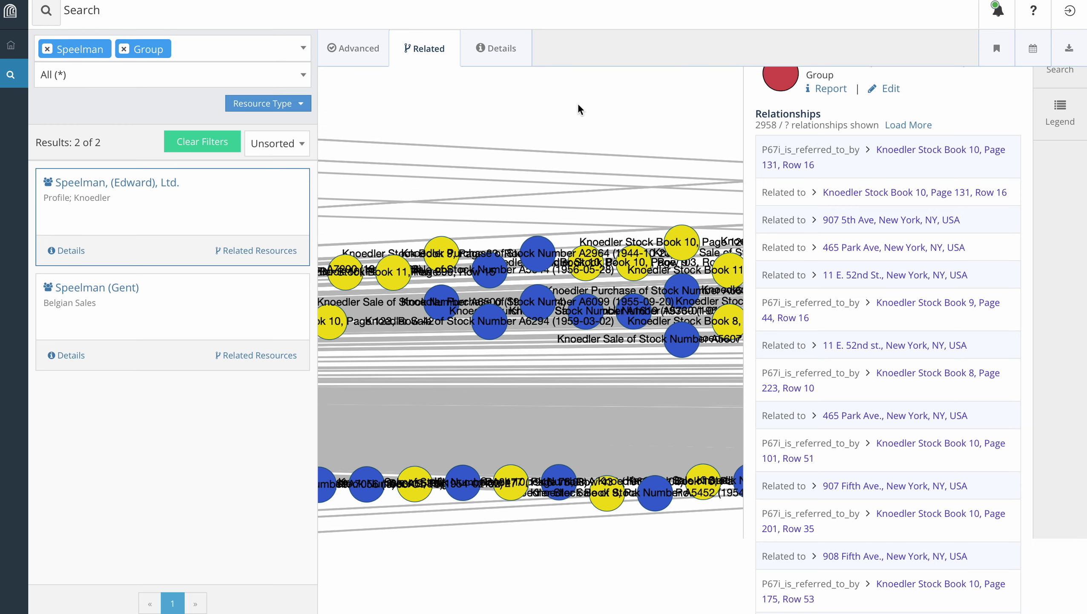
left_click_drag(559, 124, 891, 163)
left_click_drag(532, 185, 917, 152)
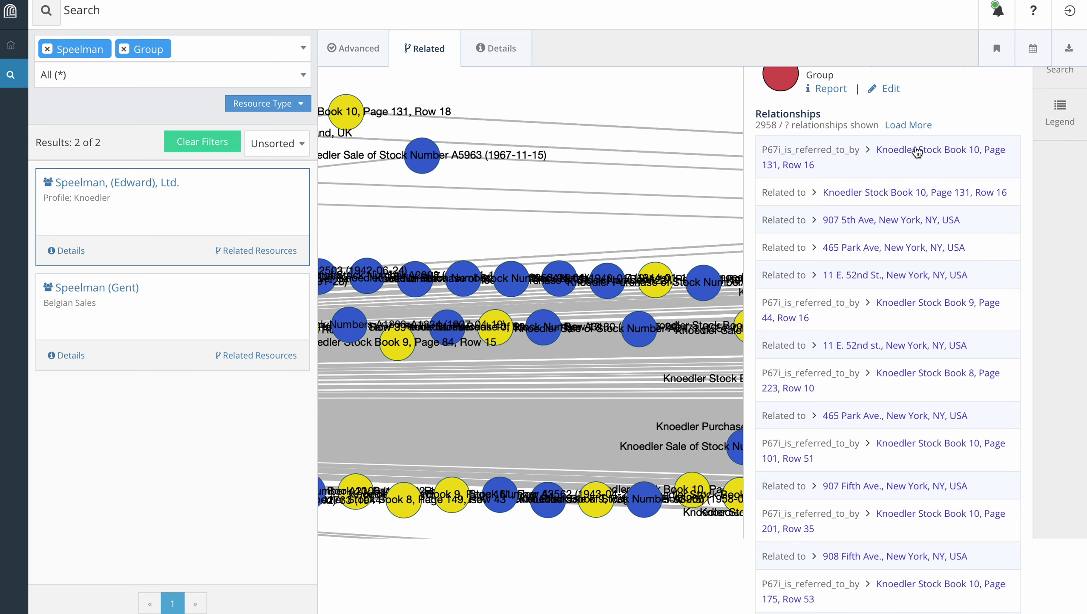
left_click_drag(626, 164, 517, 320)
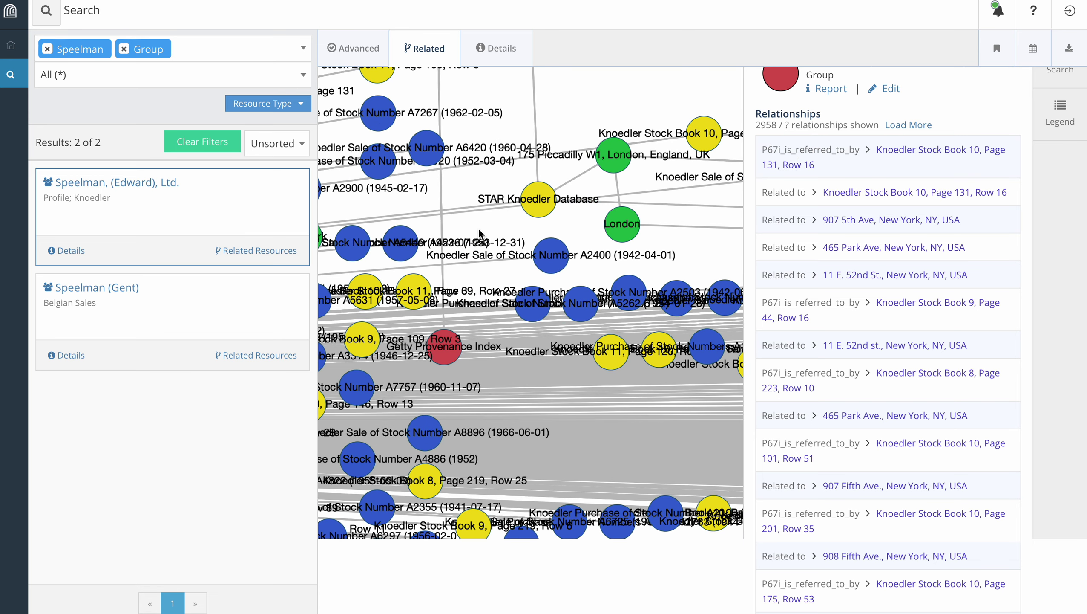
Follow the vertical column of Knoedler stock book, purchase and sale nodes down from the Getty Provenance Index cluster.
left_click_drag(480, 233, 559, 155)
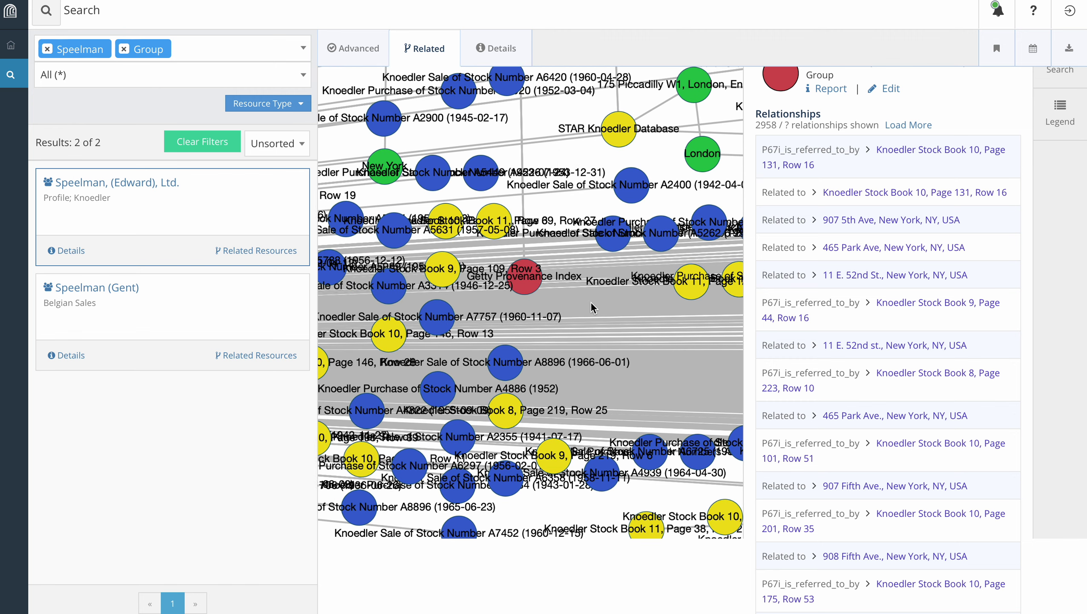
left_click_drag(602, 351, 625, 122)
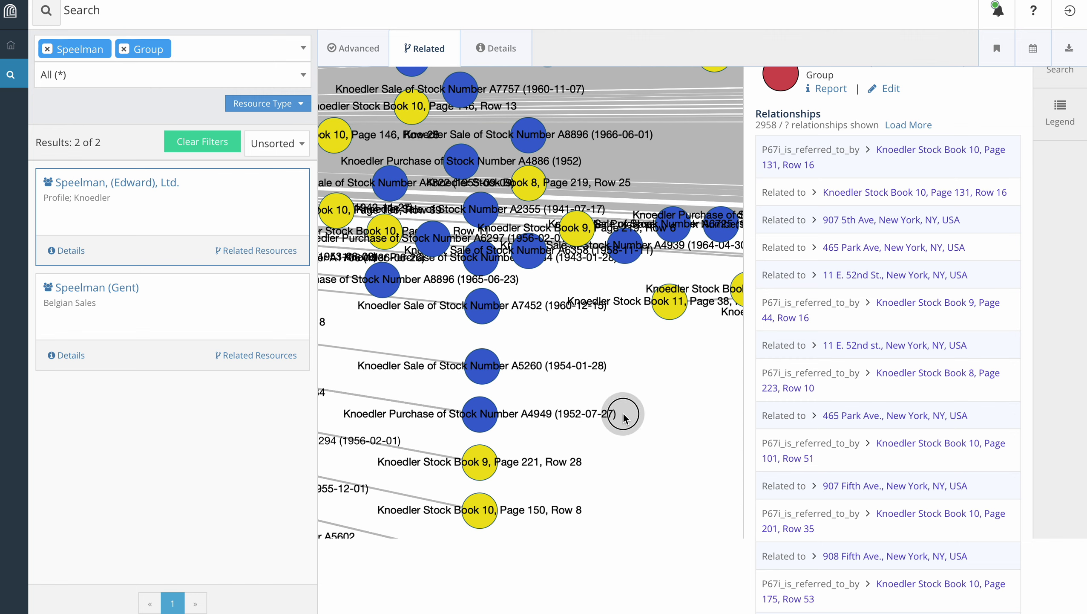
left_click_drag(623, 417, 618, 205)
left_click_drag(617, 331, 604, 104)
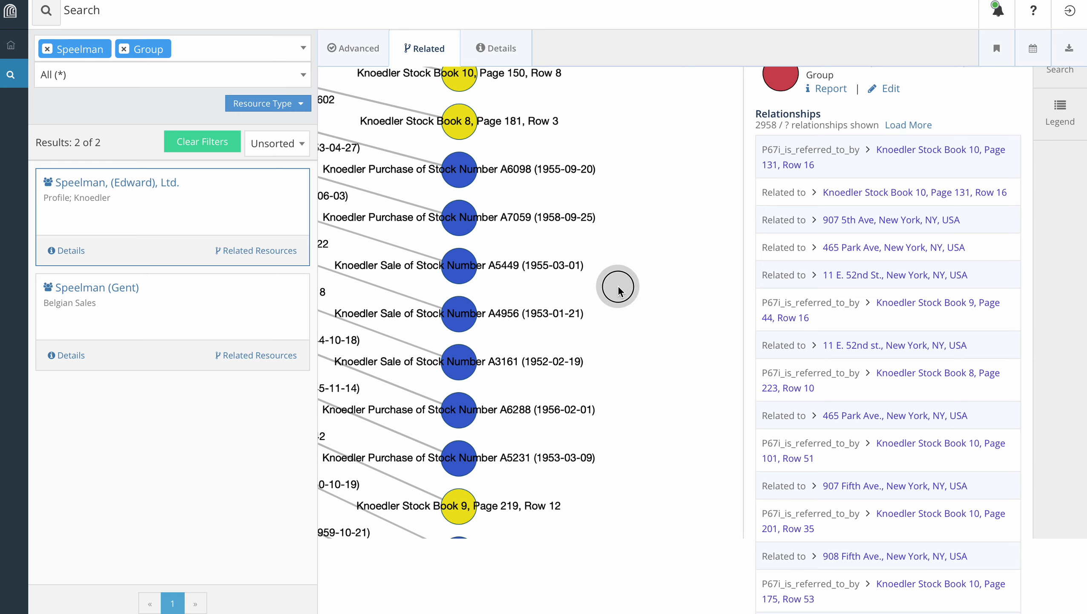
left_click_drag(617, 287, 604, 24)
left_click_drag(603, 284, 631, 17)
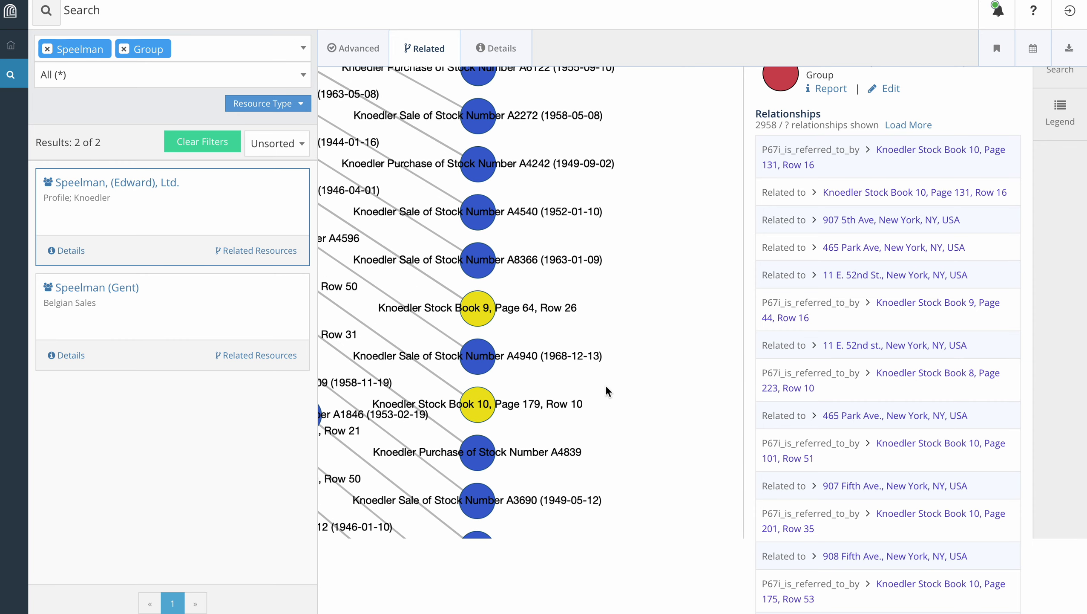
left_click_drag(608, 391, 610, 153)
left_click_drag(608, 326, 623, 109)
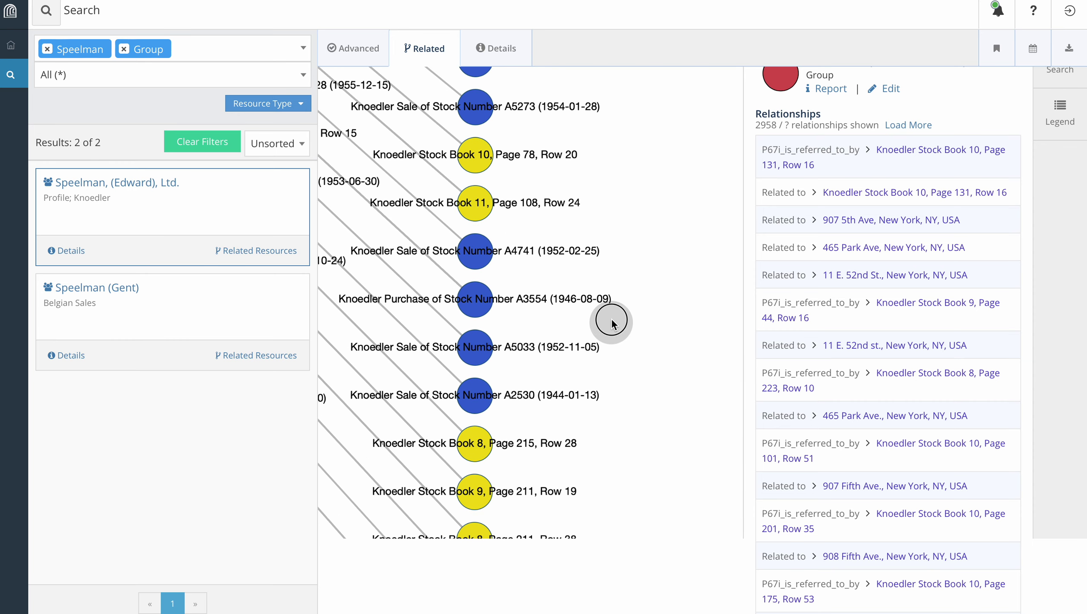
left_click_drag(612, 322, 603, 116)
left_click_drag(587, 423, 593, 124)
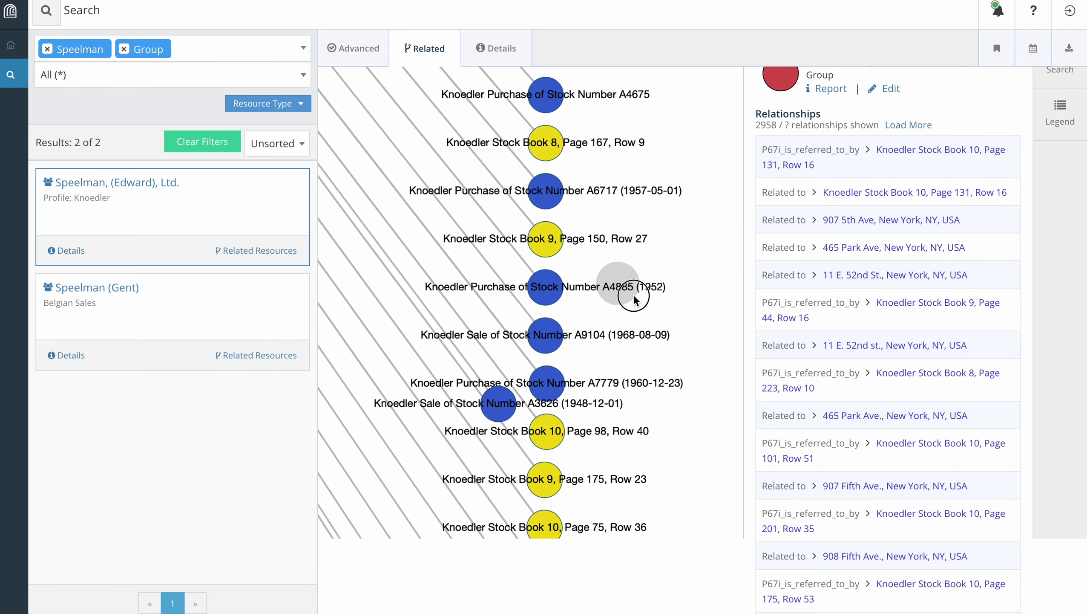
Trace the fan of relationship lines back to the Pinakos, Inc. node and move that node away from the neighbouring stock entries.
left_click_drag(419, 232, 587, 431)
left_click_drag(461, 292, 636, 539)
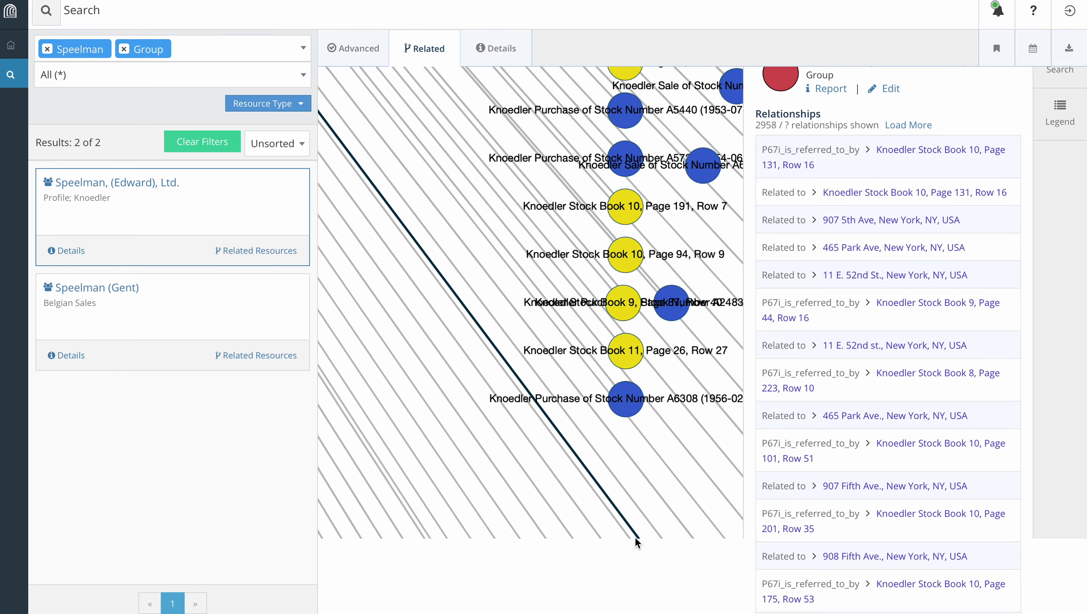
left_click_drag(534, 316, 725, 569)
left_click_drag(523, 309, 677, 604)
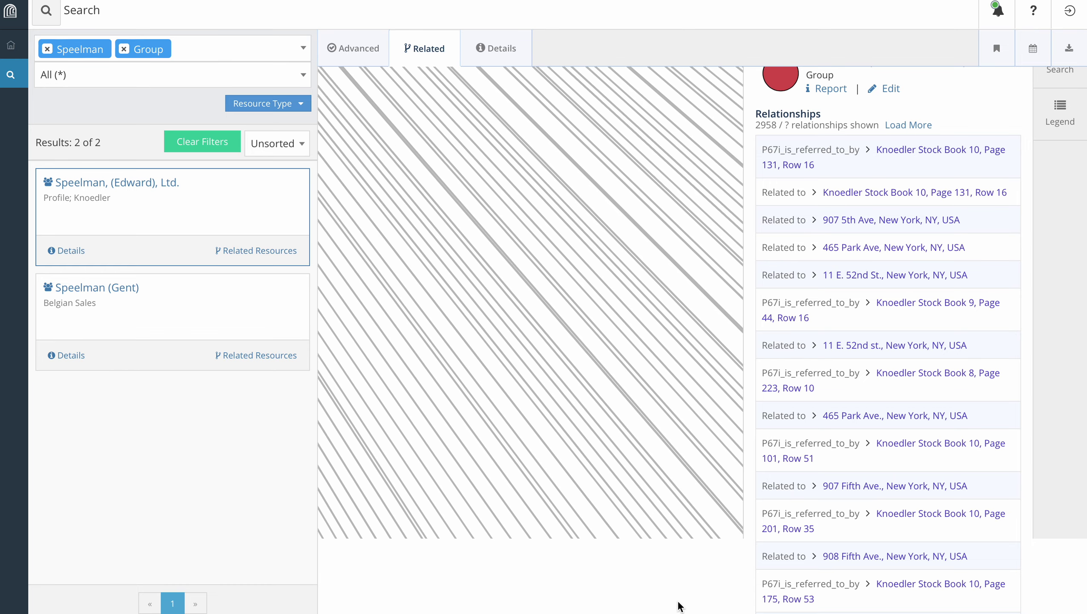
left_click_drag(505, 347, 556, 413)
left_click_drag(478, 316, 709, 532)
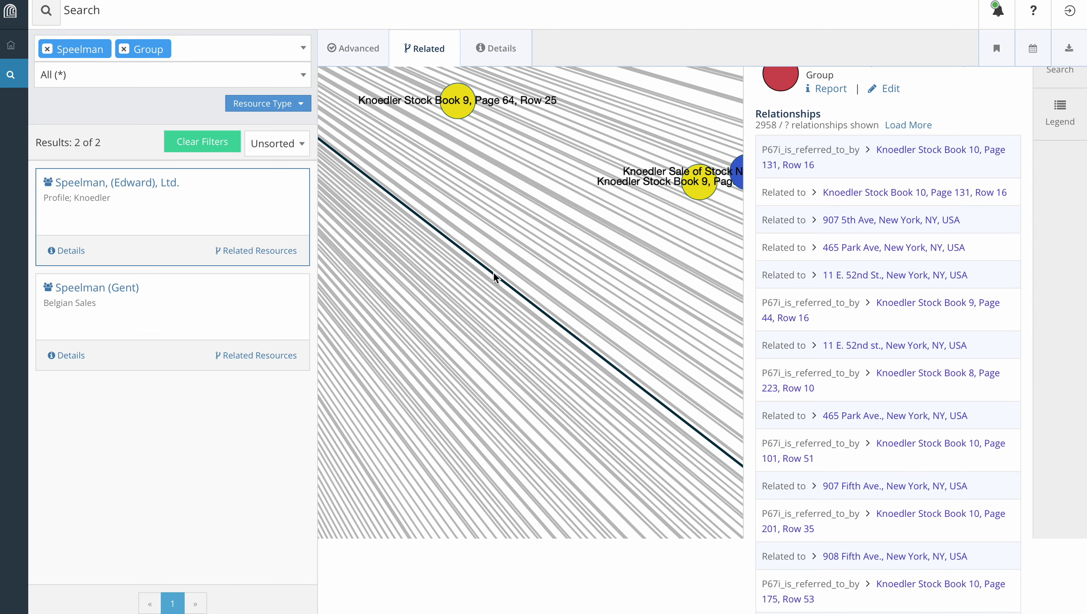
left_click_drag(495, 276, 728, 524)
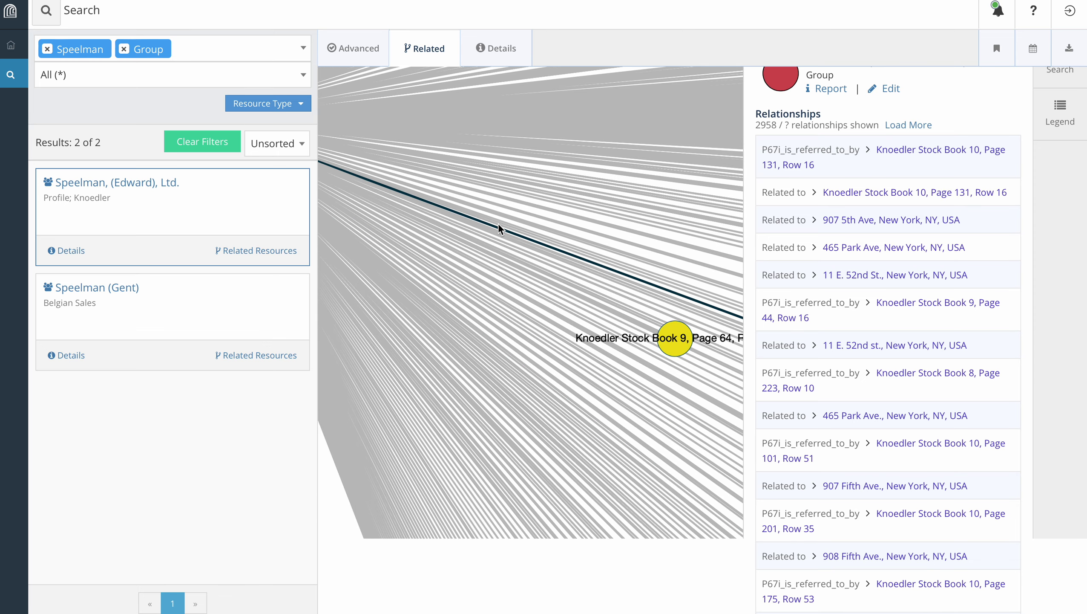
left_click_drag(498, 224, 771, 354)
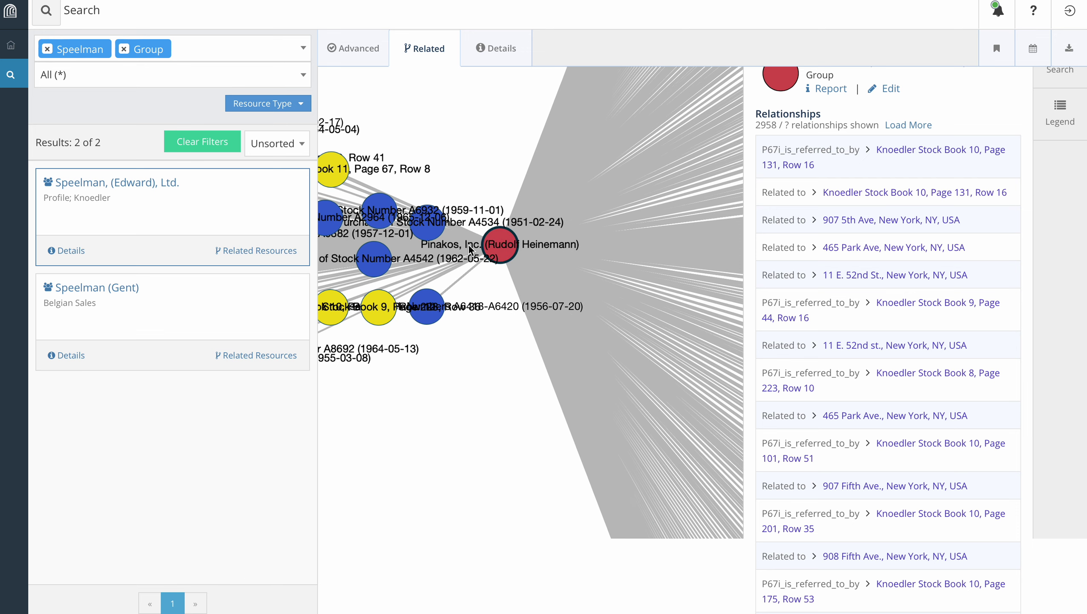
left_click_drag(499, 241, 593, 262)
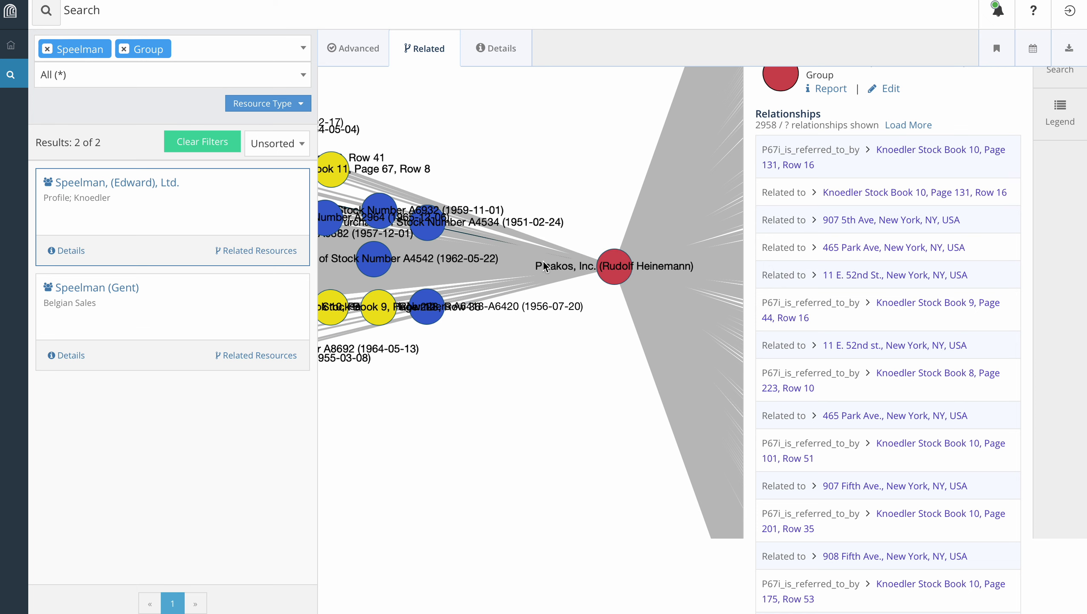
Examine the long horizontal band of Knoedler stock book, purchase and sale nodes on the far side of Pinakos, Inc.
left_click_drag(495, 267, 630, 274)
left_click_drag(448, 267, 571, 232)
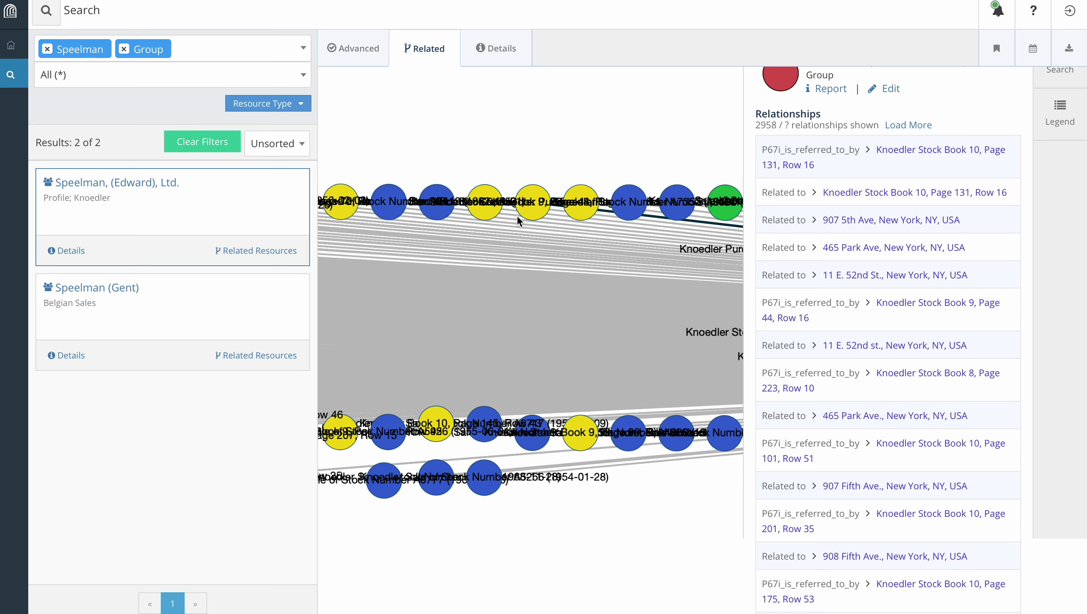
left_click_drag(478, 318, 675, 313)
left_click(731, 313)
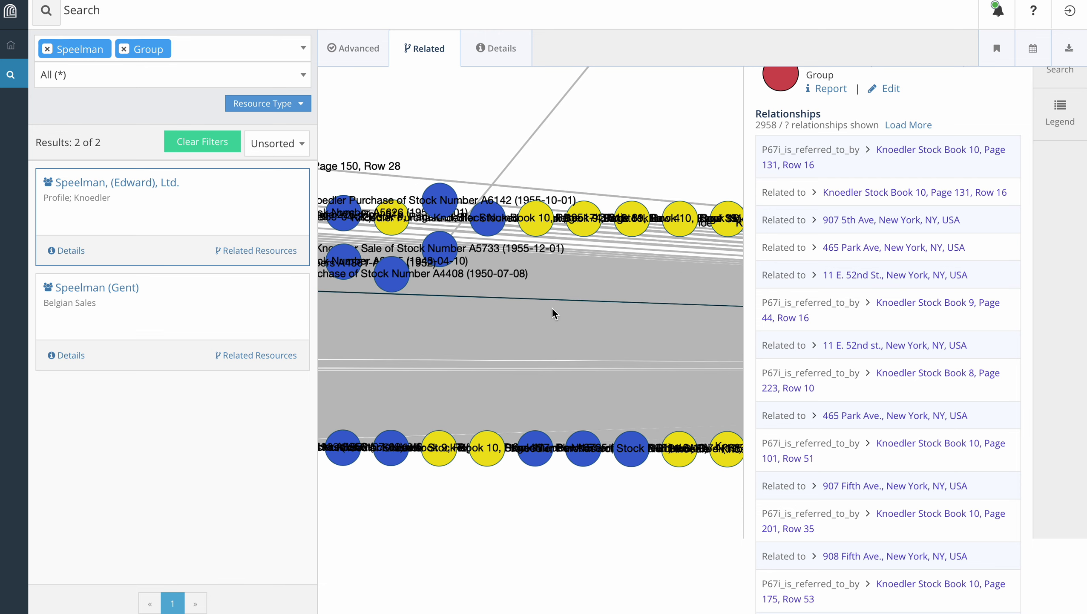
left_click_drag(552, 307, 626, 314)
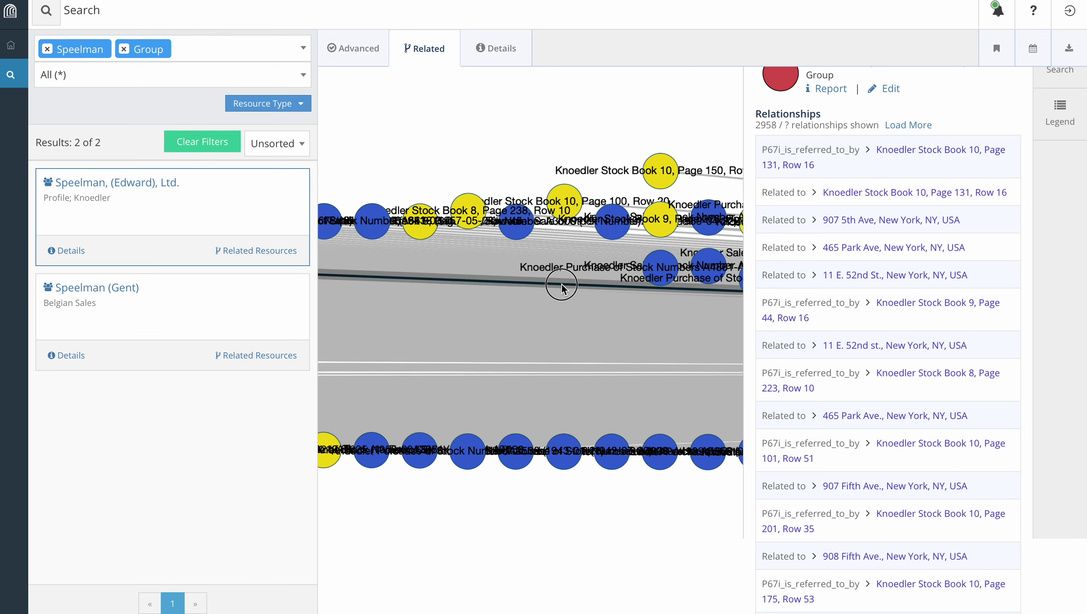
left_click_drag(562, 278, 805, 293)
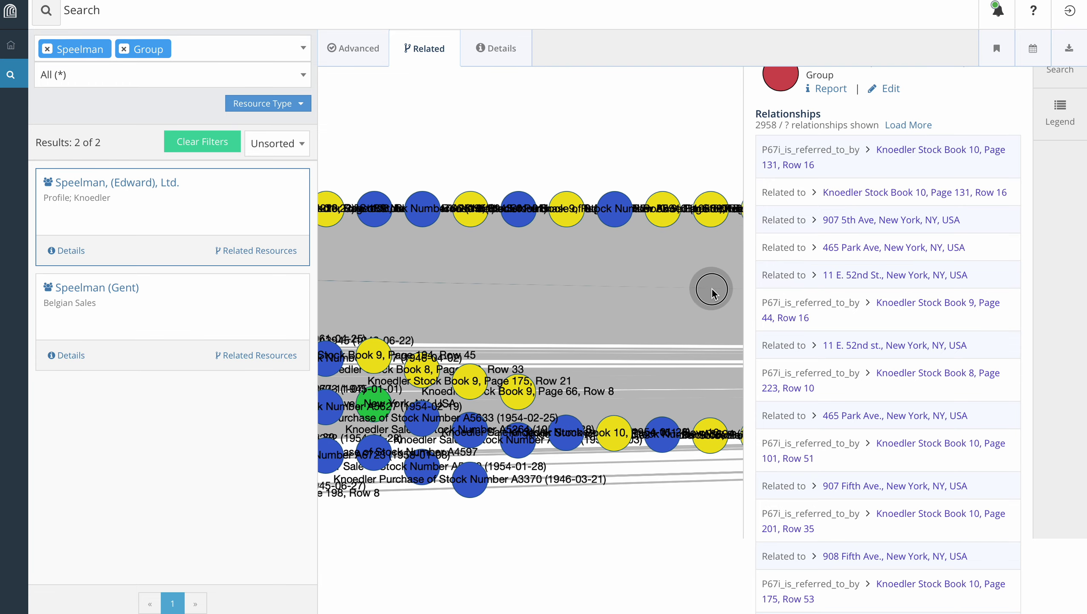
left_click_drag(611, 311, 738, 309)
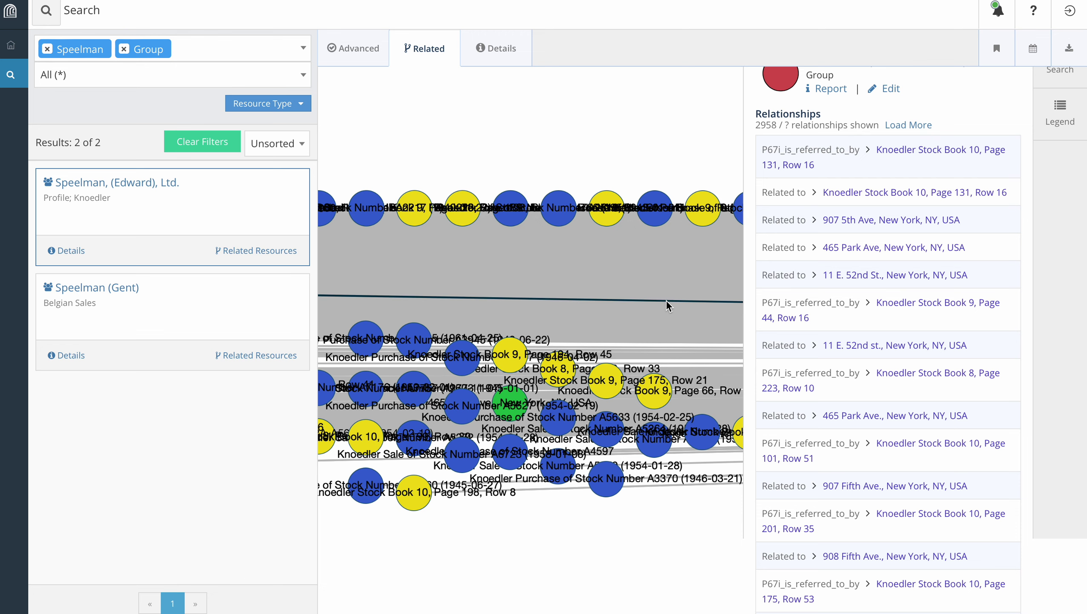
left_click_drag(666, 300, 743, 254)
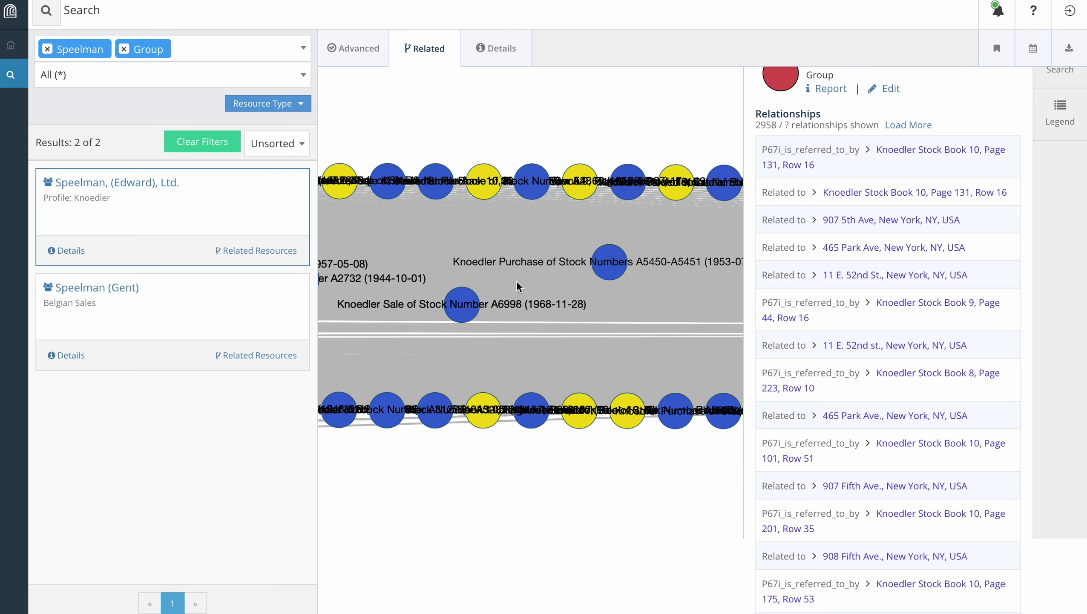
View the graph's overall layout around Pinakos, Inc., with its vertical columns and horizontal bands of related nodes.
scroll(666, 302, "down", 5)
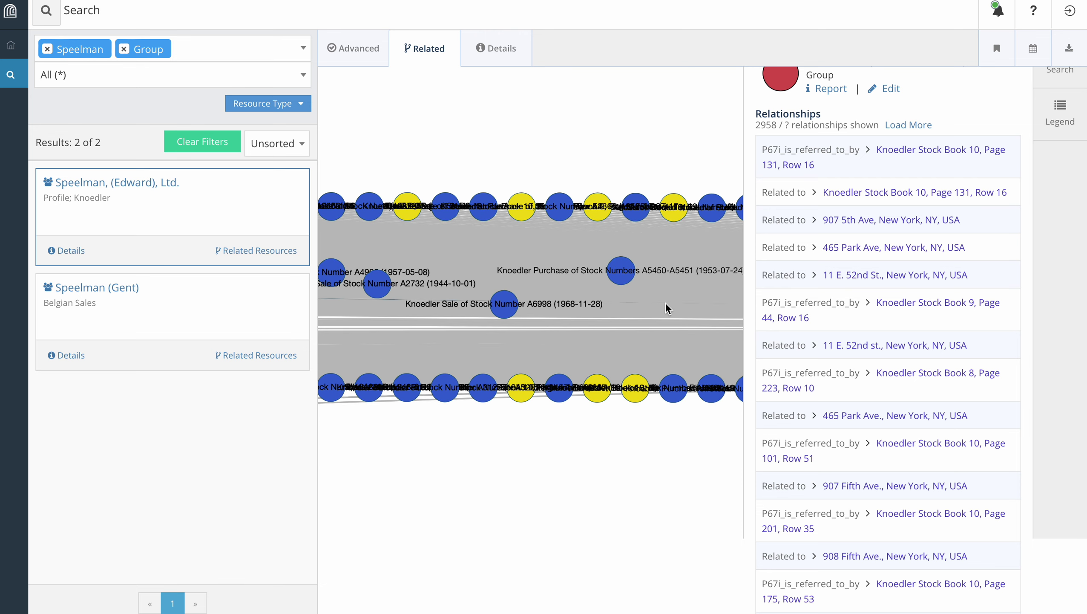
scroll(665, 303, "down", 3)
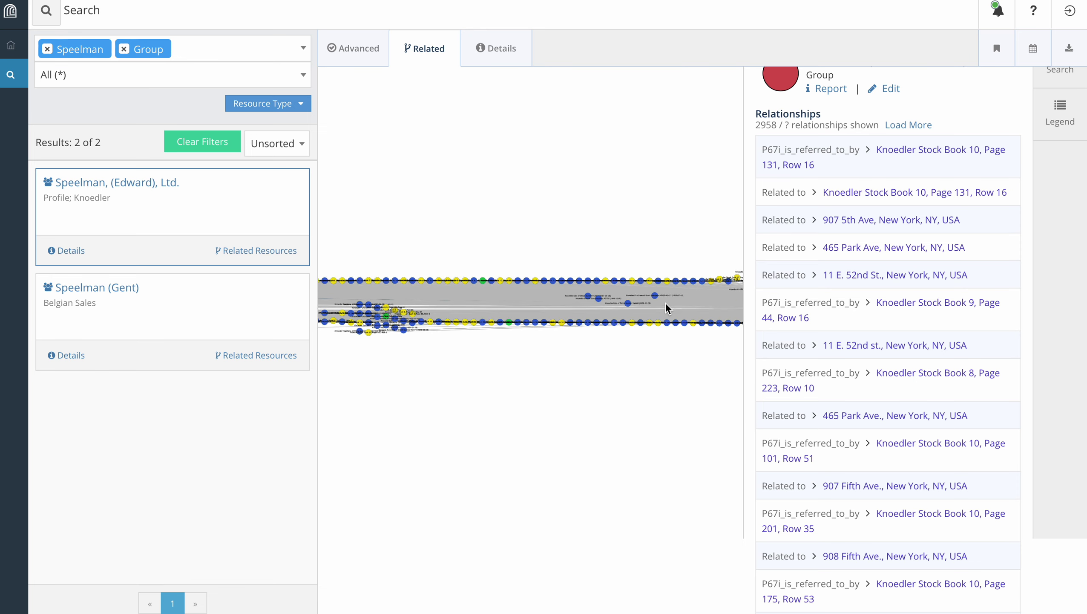
scroll(677, 297, "down", 3)
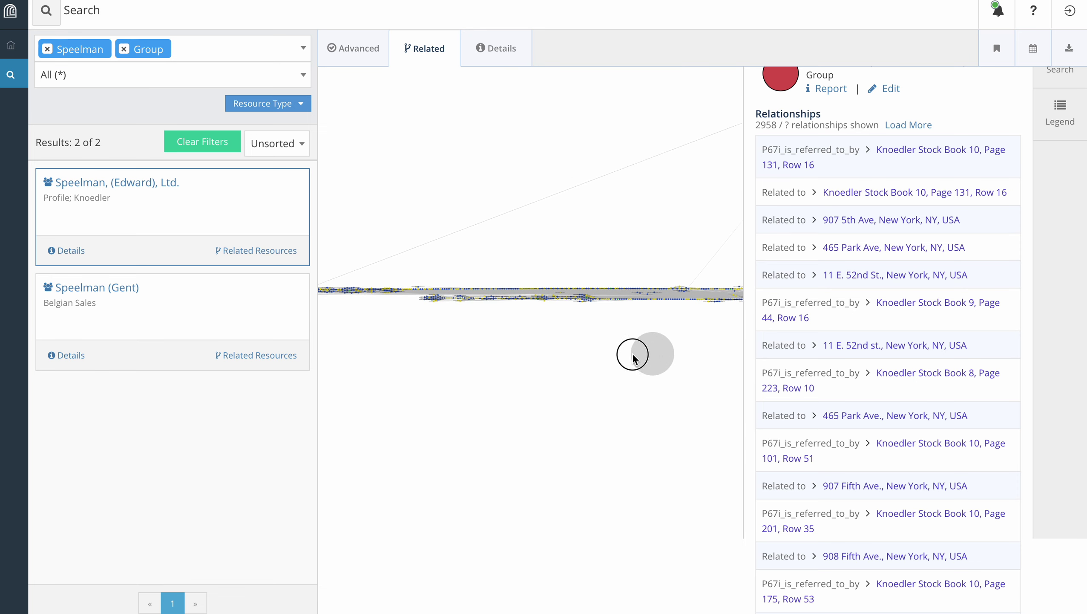
left_click_drag(636, 354, 406, 378)
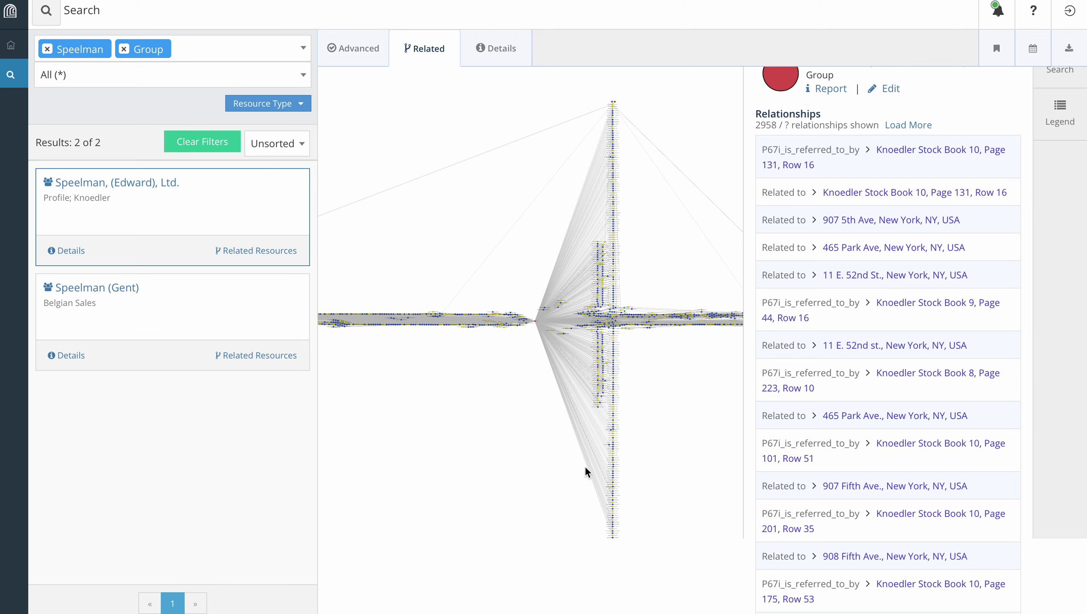
left_click_drag(523, 501, 467, 496)
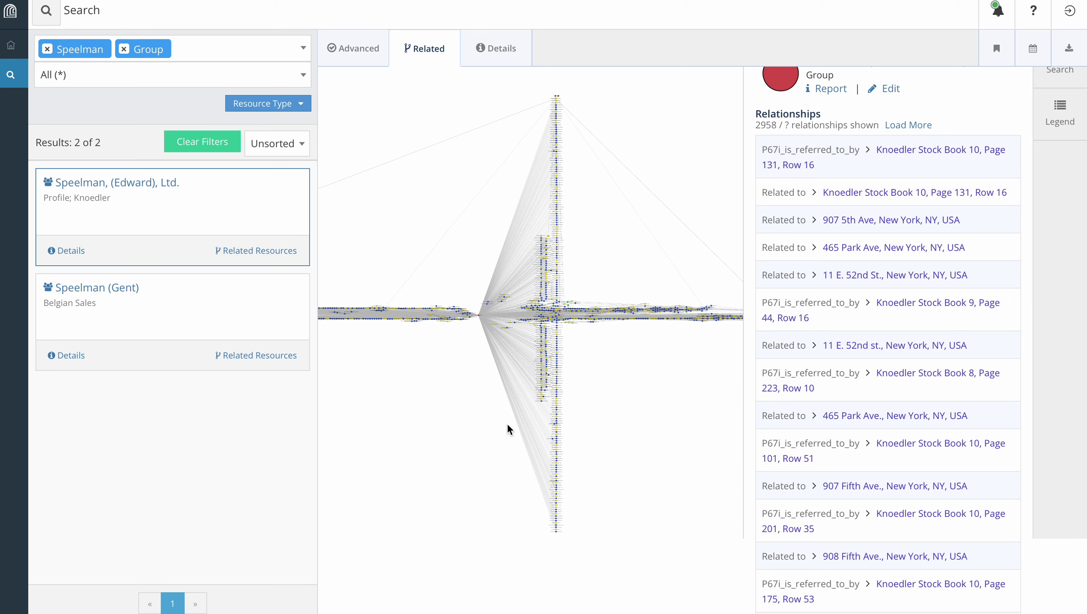